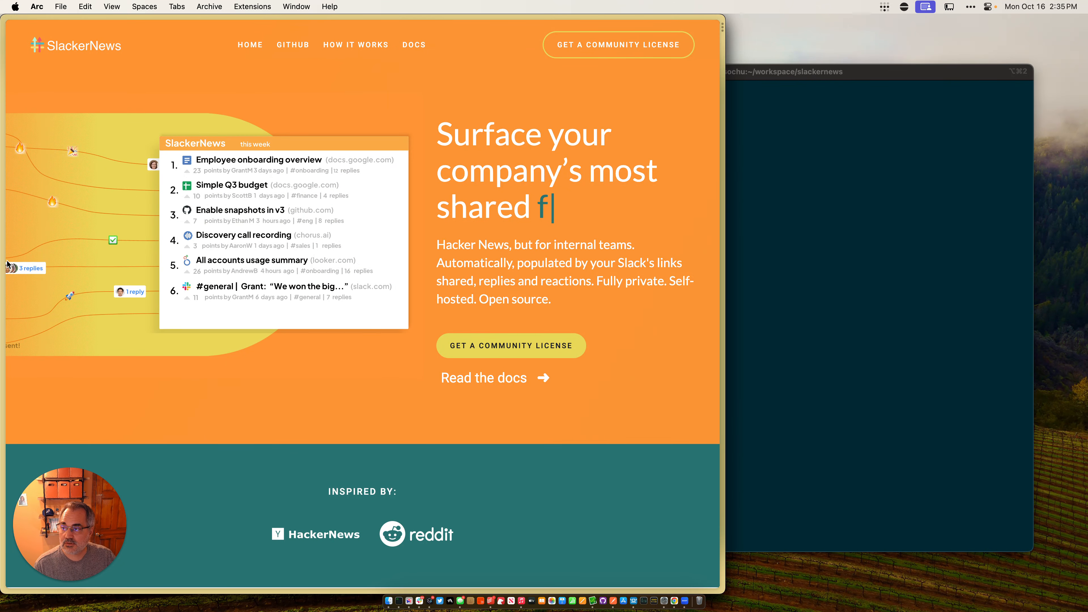
Step: Open the Replicated login page and sign up for a trial with the company email address
mouse_move(2, 249)
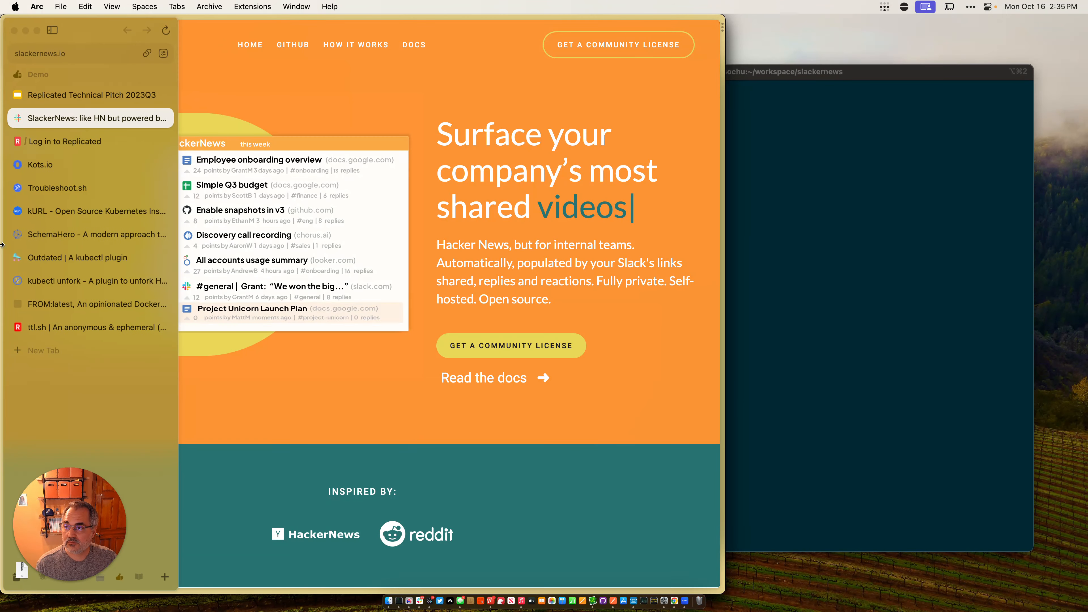
left_click(64, 141)
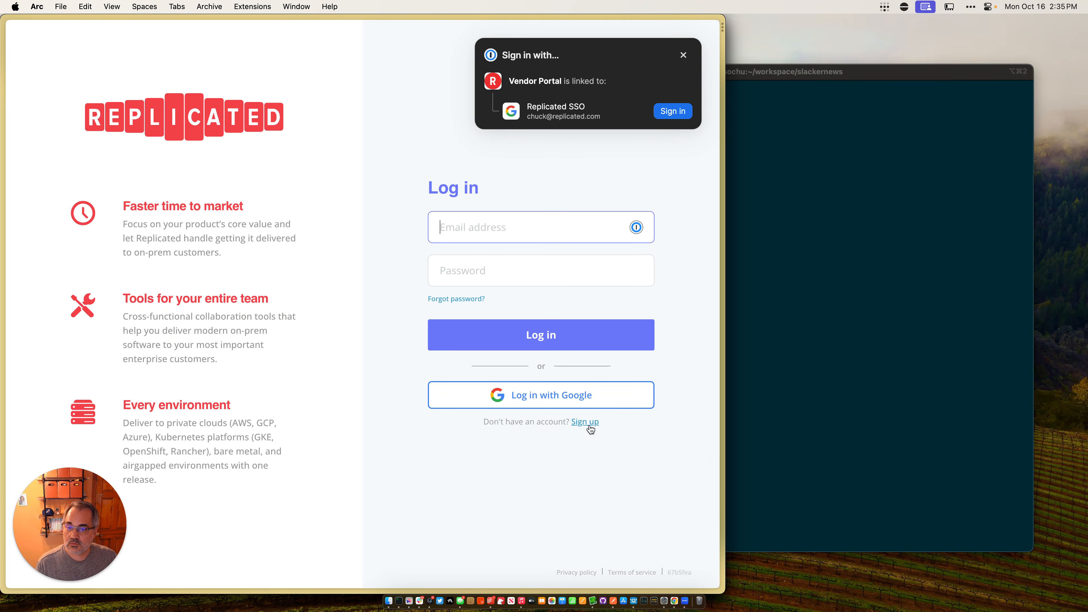
left_click(584, 421)
left_click(561, 315)
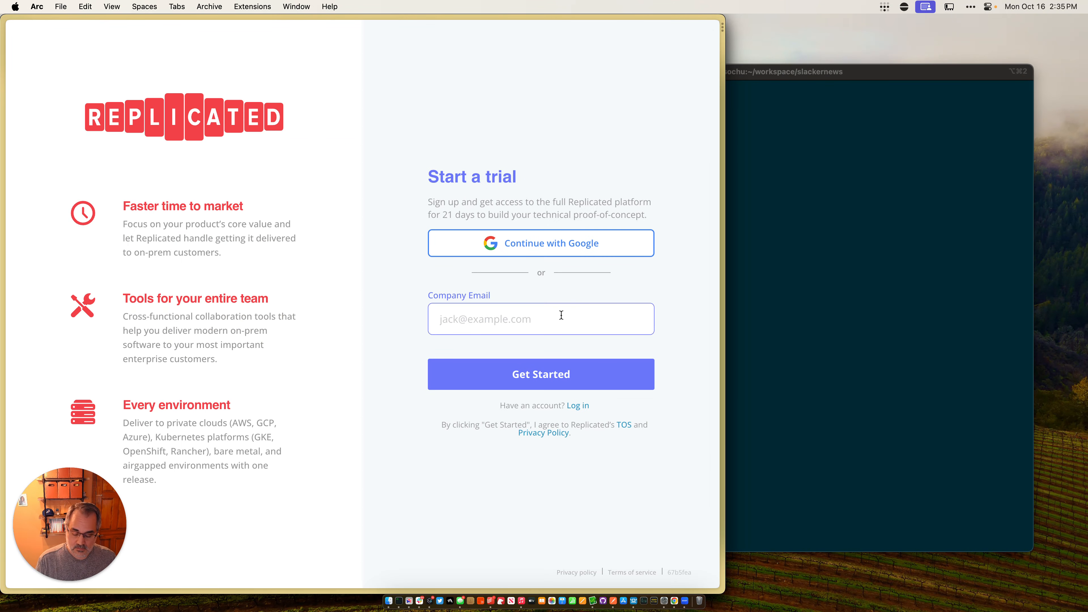
key("super+shift+space")
key("Return")
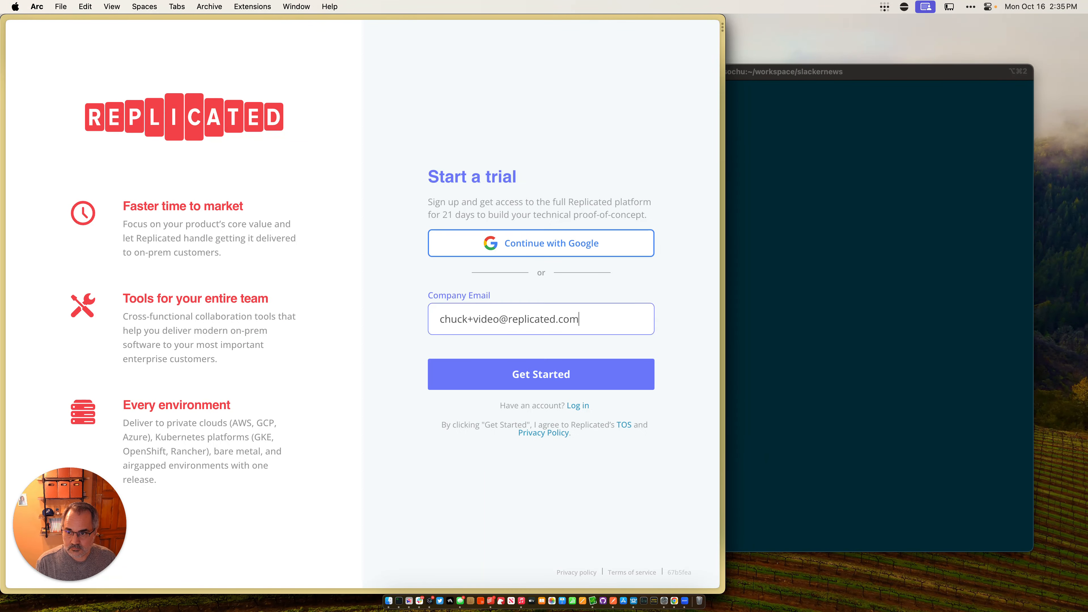
left_click(582, 367)
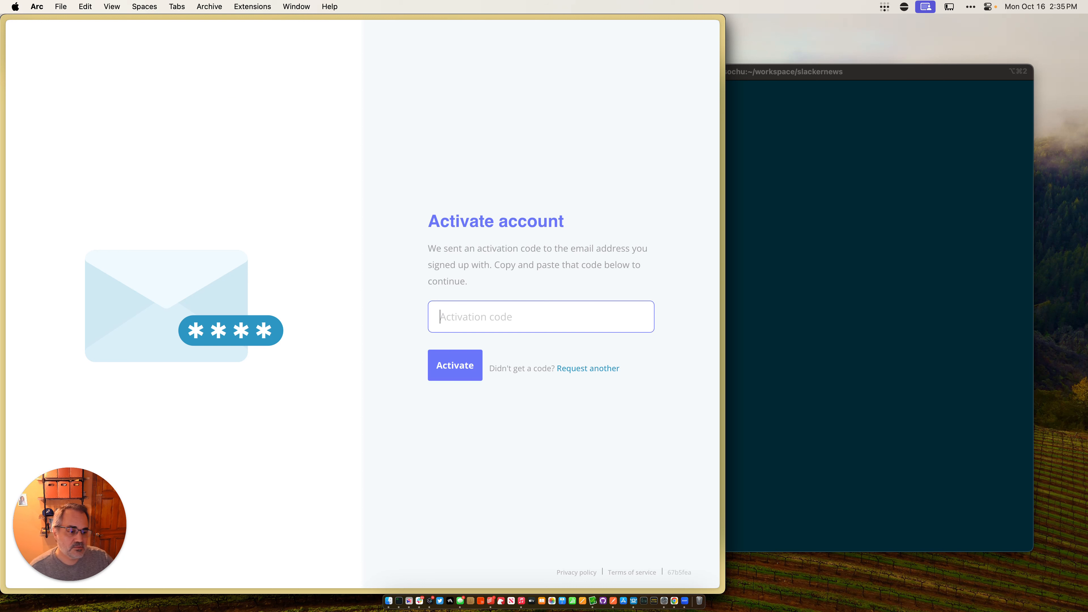
Step: Paste the emailed activation code and activate the new account
key("super+Tab")
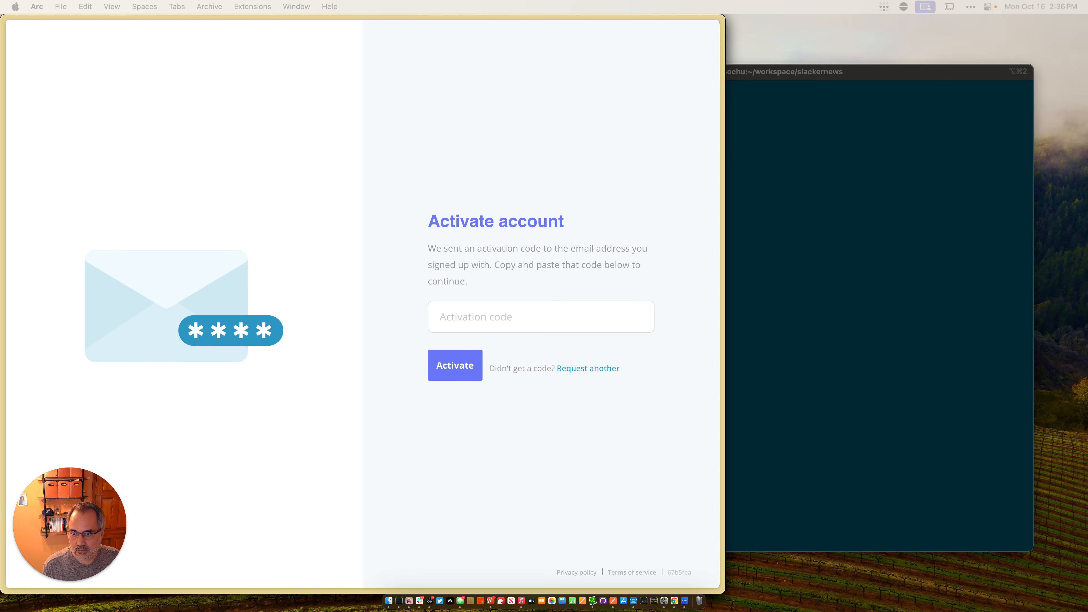
left_click(450, 322)
key("super+v")
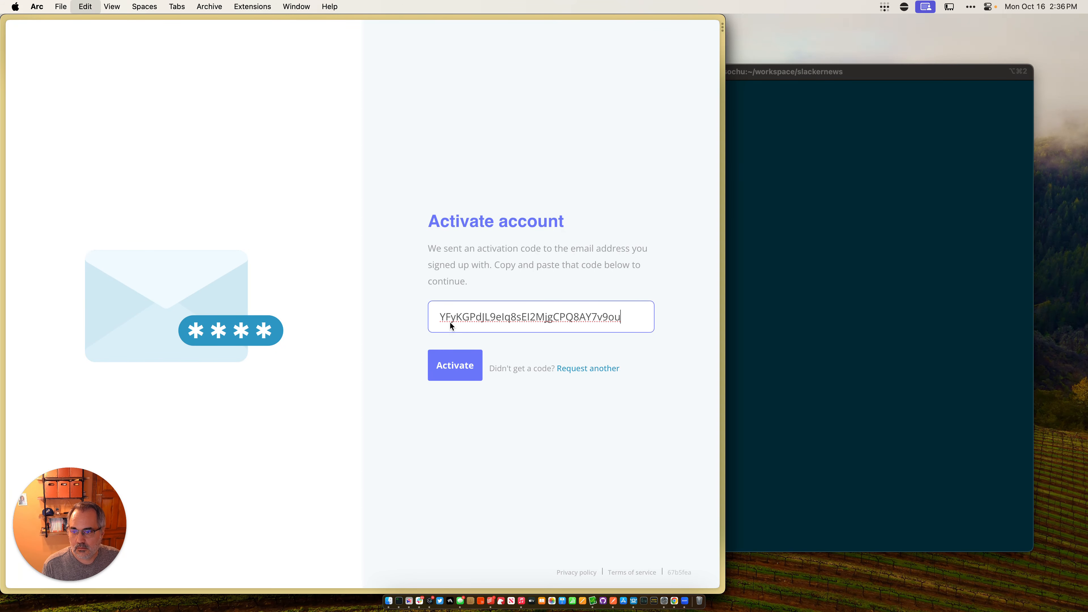
left_click(461, 359)
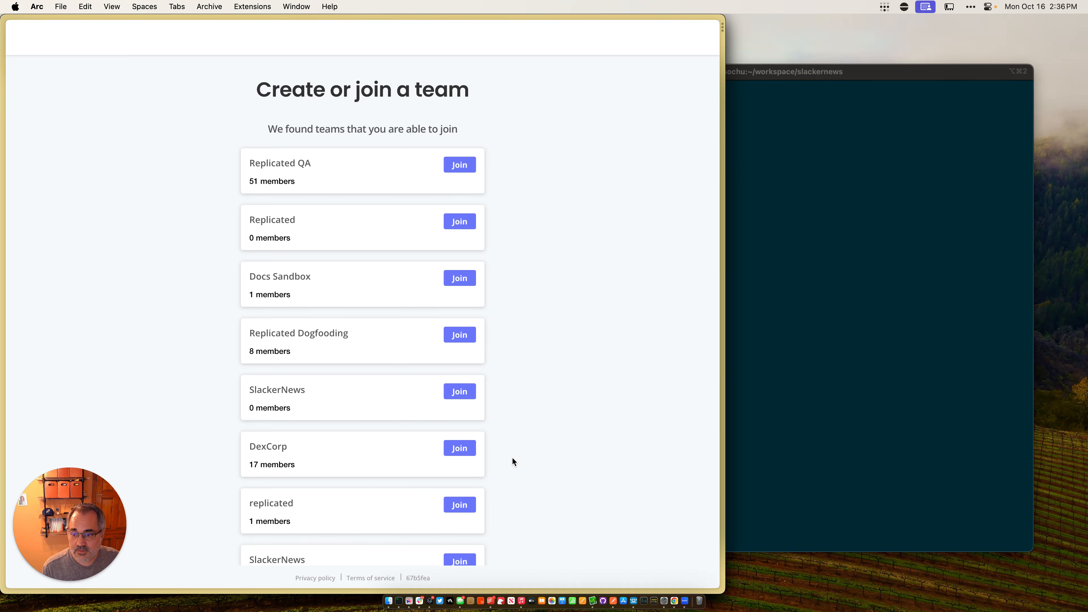
Step: Create a new team instead of joining one, entering the first and last name and SlackerNews as the company
scroll(514, 462, "down", 15)
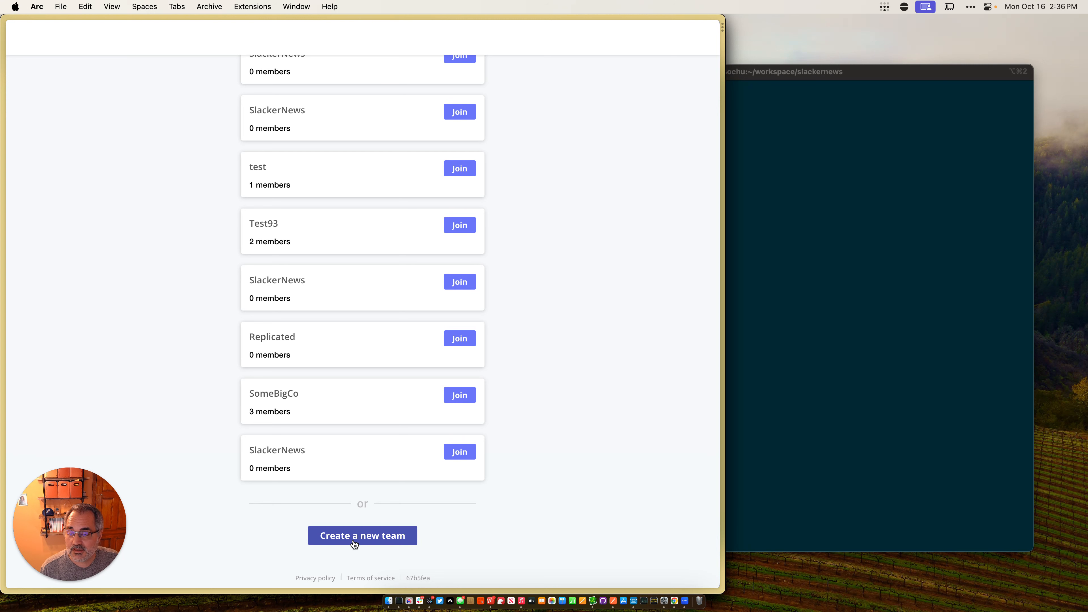
left_click(354, 541)
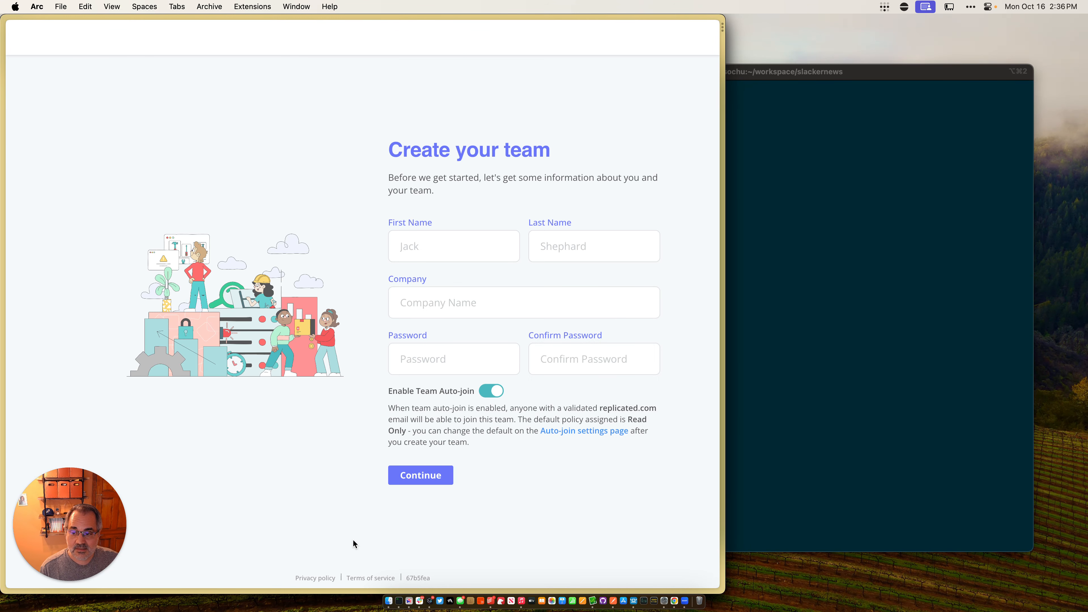
left_click(466, 246)
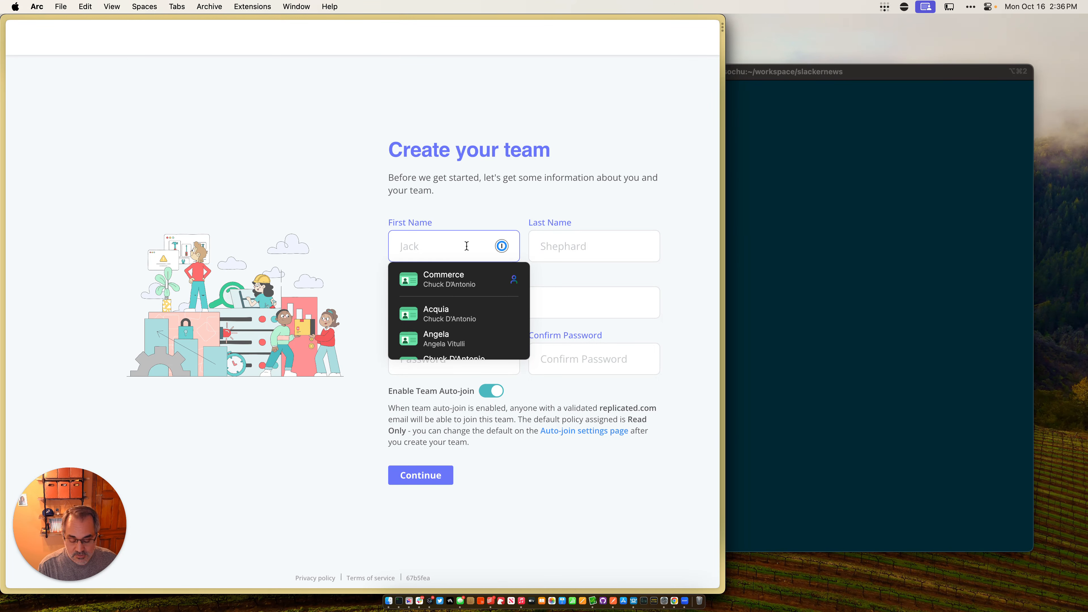
key("Tab")
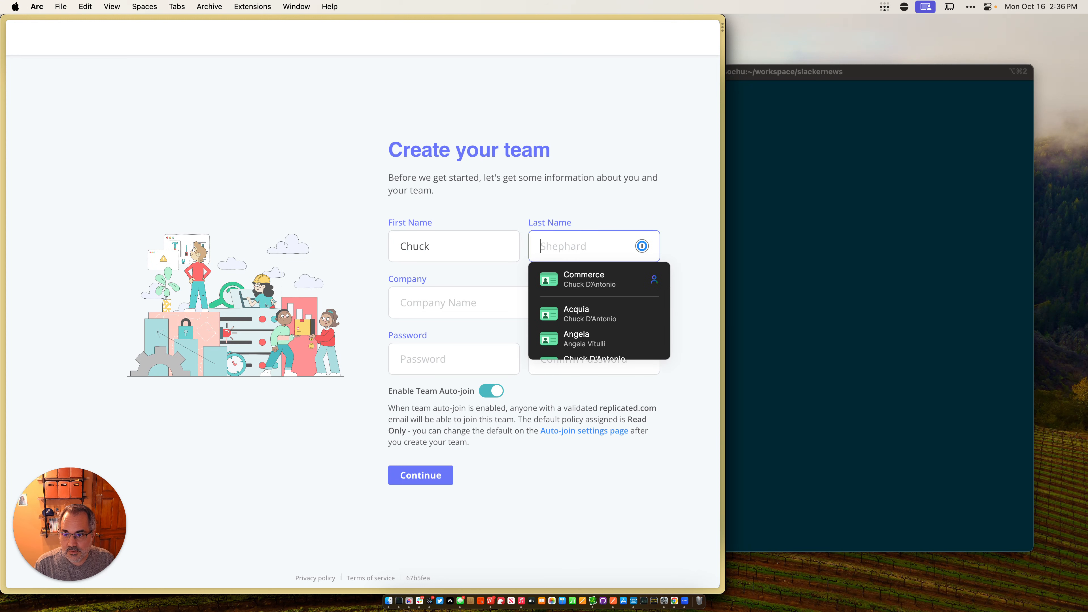
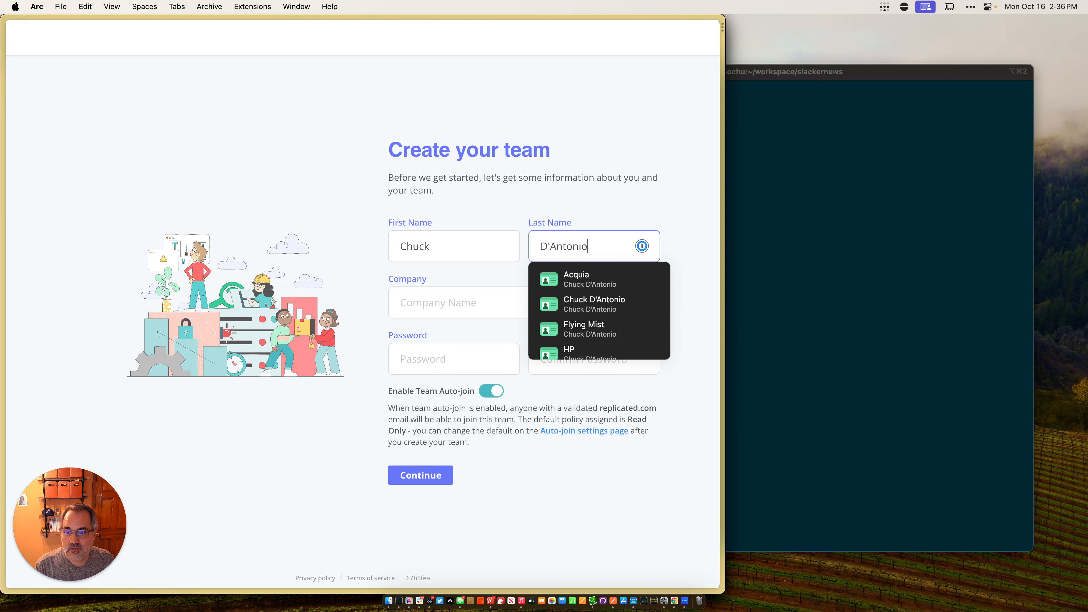
key("Tab")
type("SlackerNews")
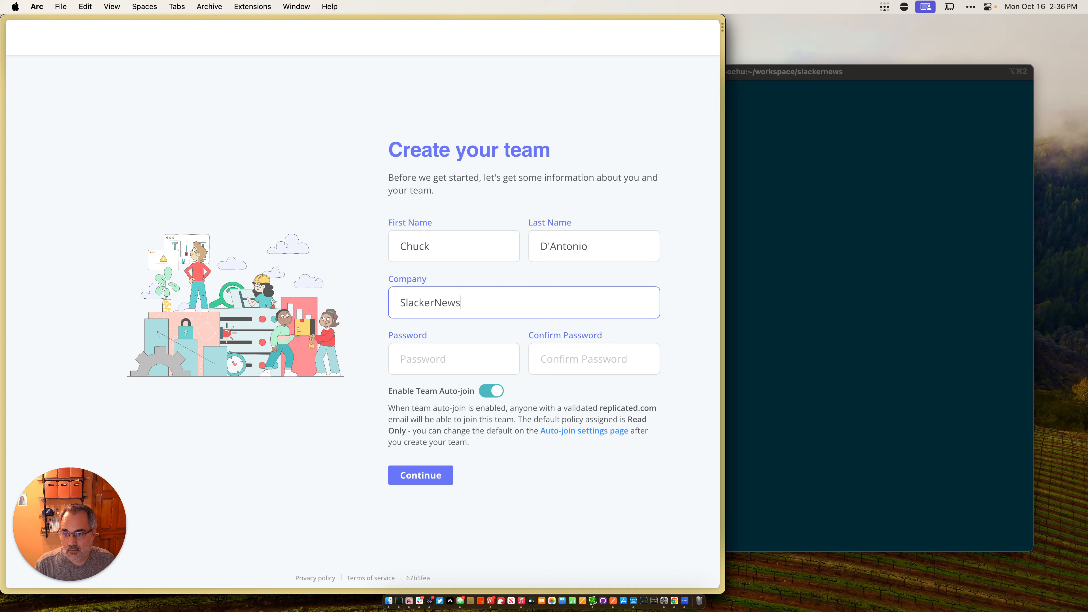
Step: Enter and confirm the account password, leave team auto-join enabled, and submit the team form
key("Tab")
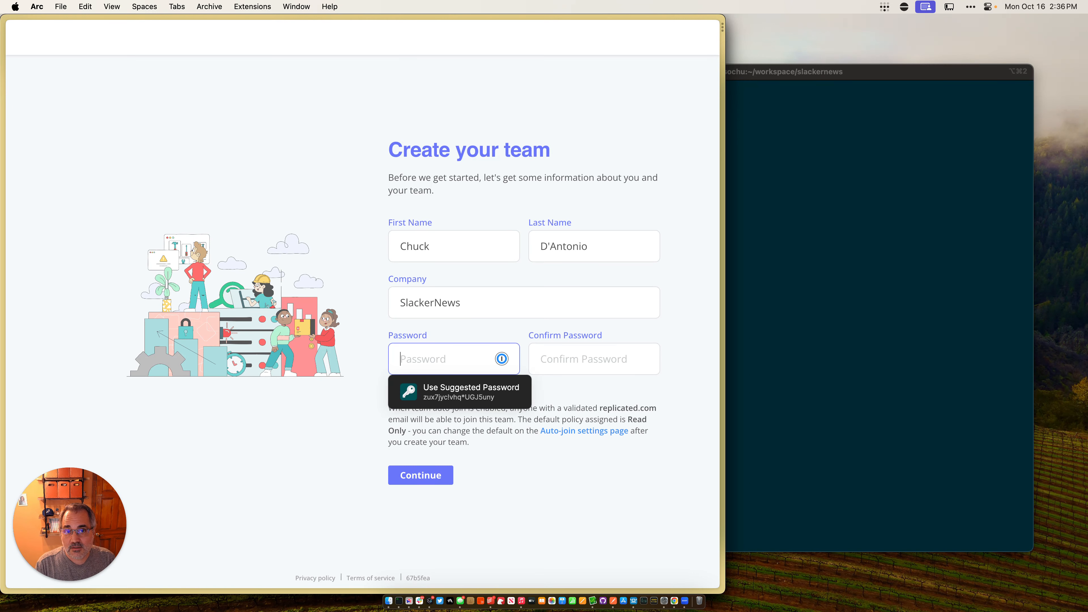
type("••••••••••")
key("Tab")
type("•••••")
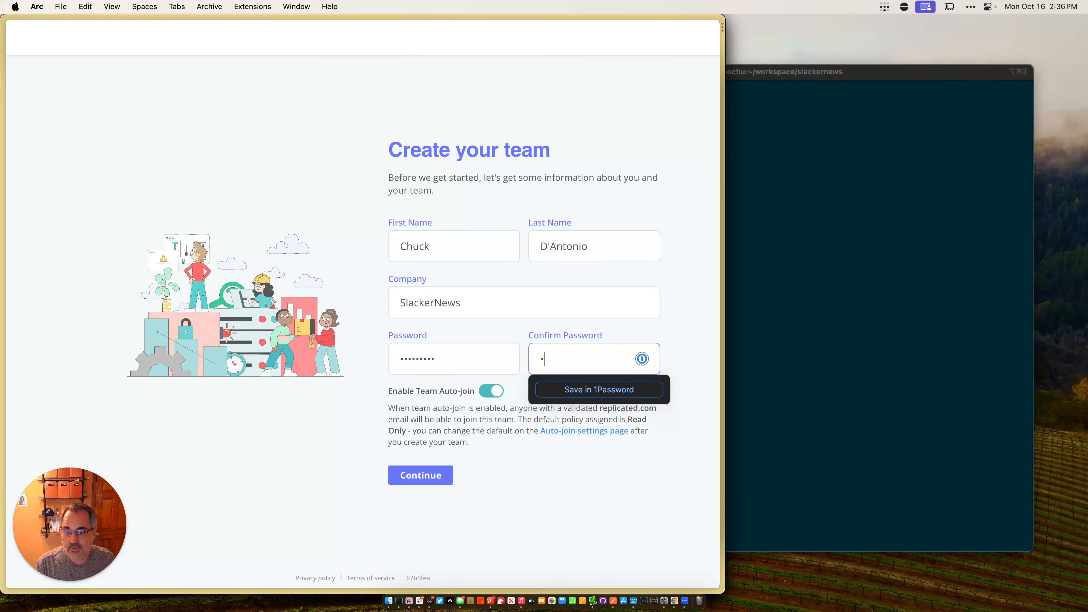
type("•••••")
key("Tab")
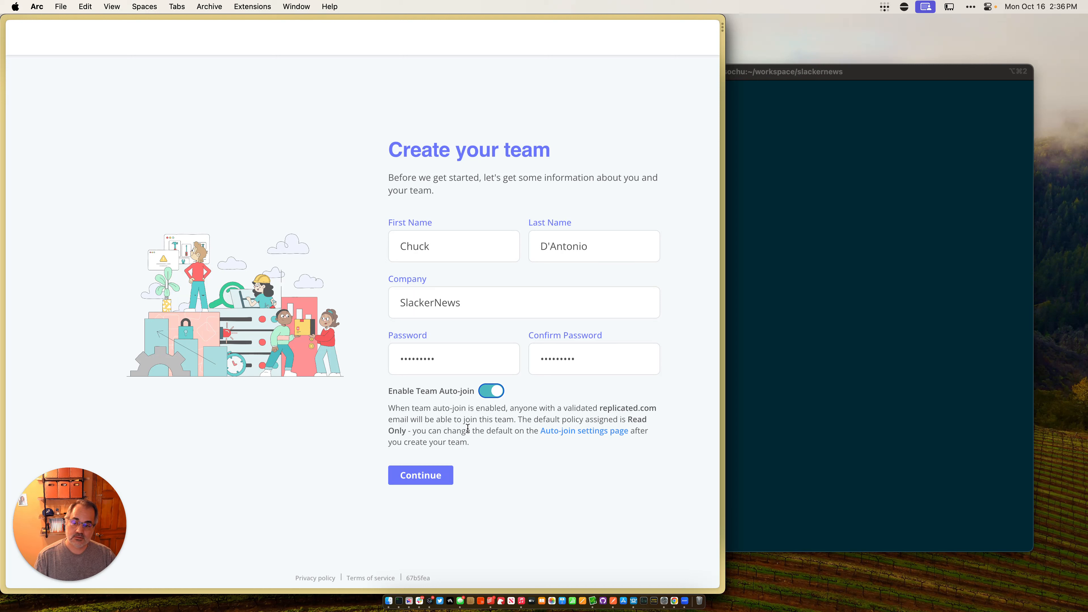
left_click(426, 482)
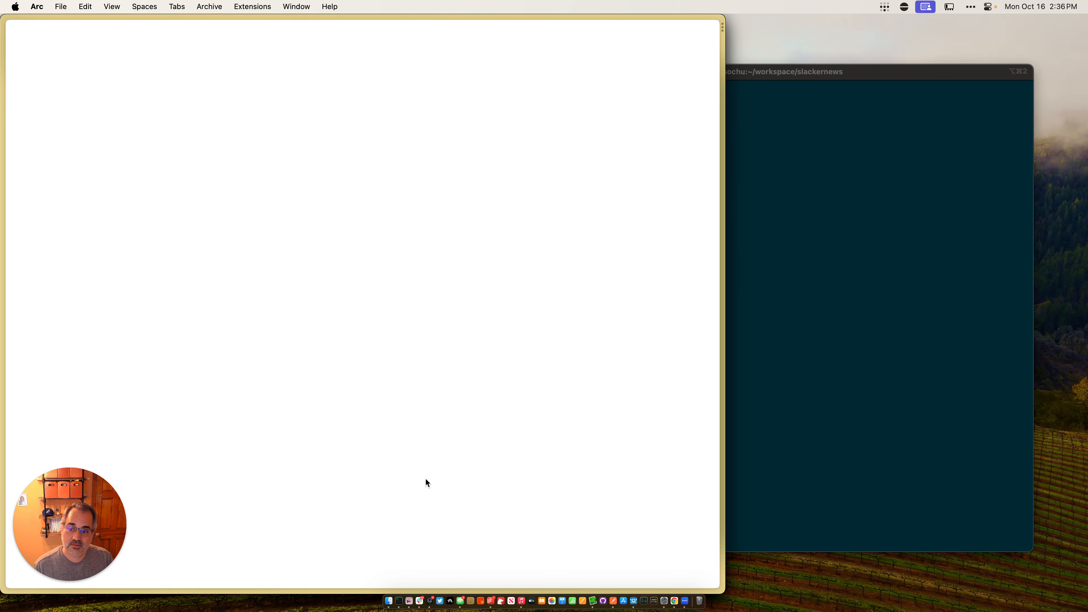
Step: Create an application named SlackerNews
left_click(511, 307)
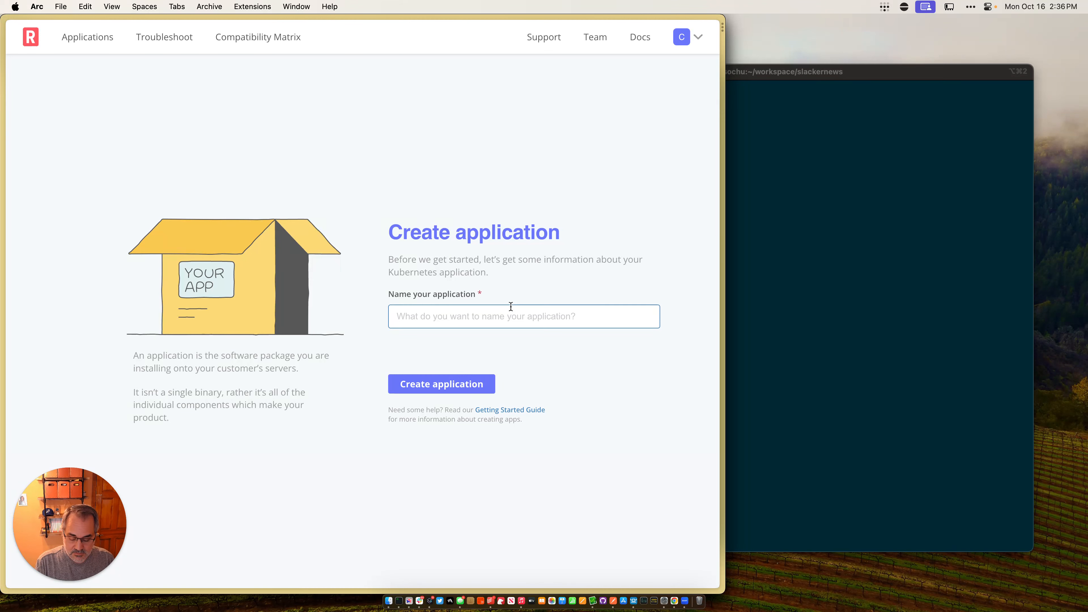
type("SlackerNews")
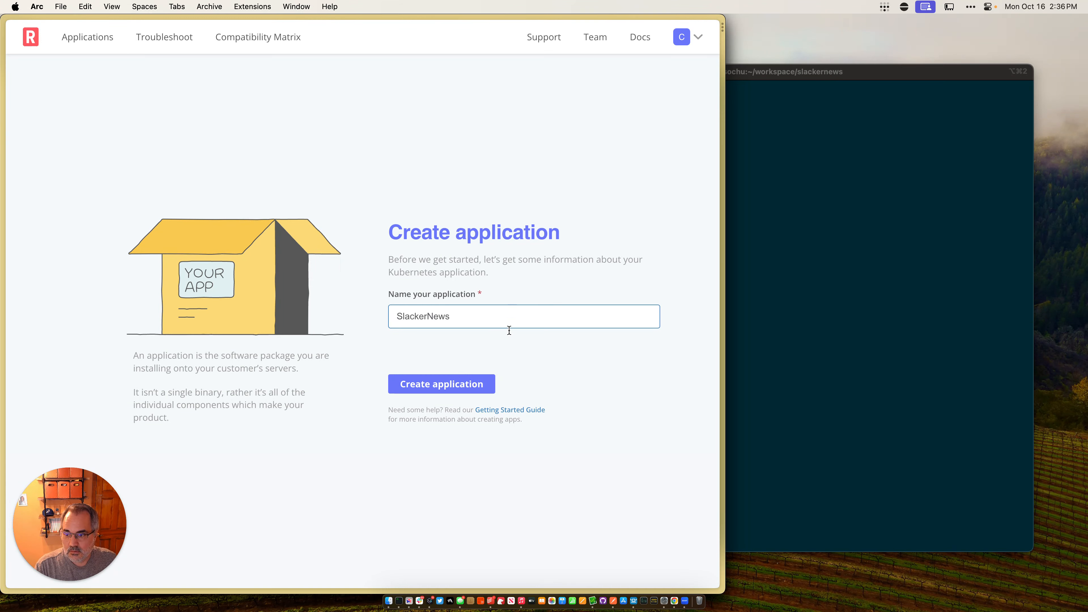
left_click(473, 387)
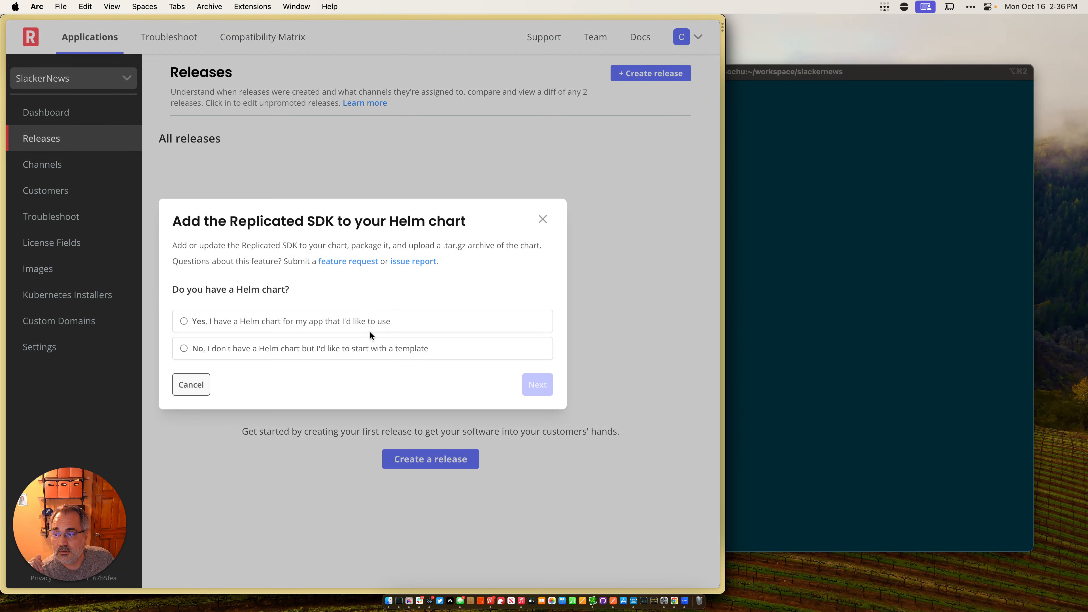
Step: Answer that the app already has a Helm chart and copy the Replicated SDK dependency snippet for Chart.yaml
left_click(349, 326)
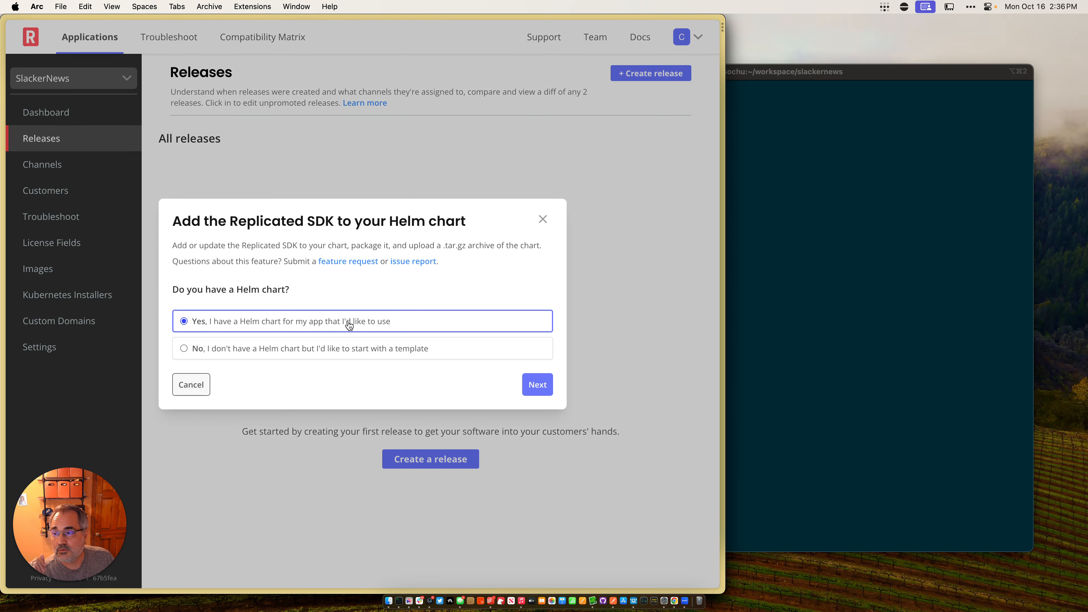
left_click(537, 385)
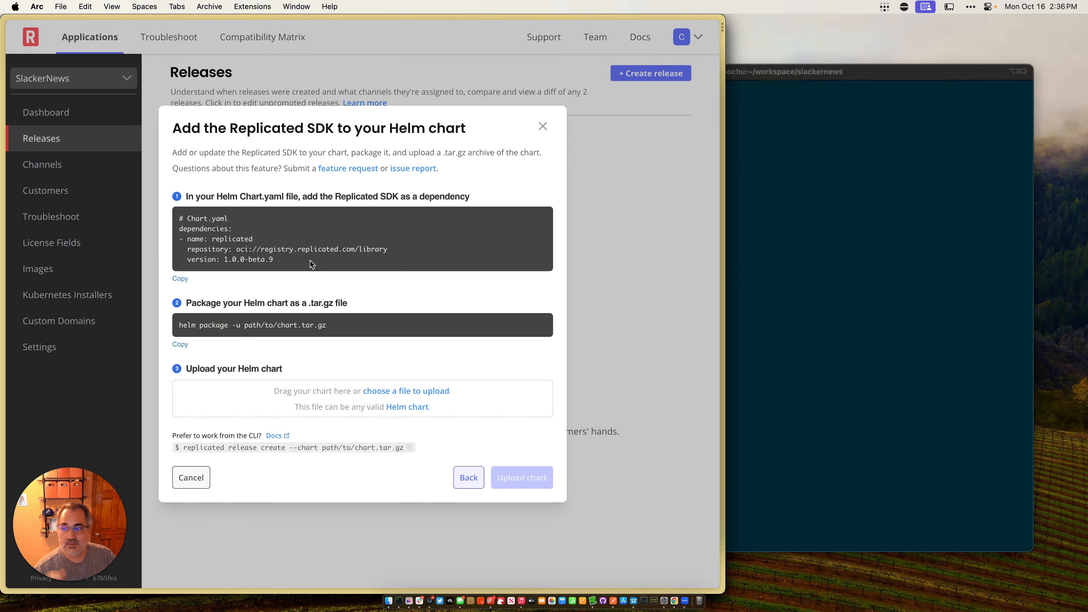
left_click_drag(274, 260, 179, 213)
key("super+c")
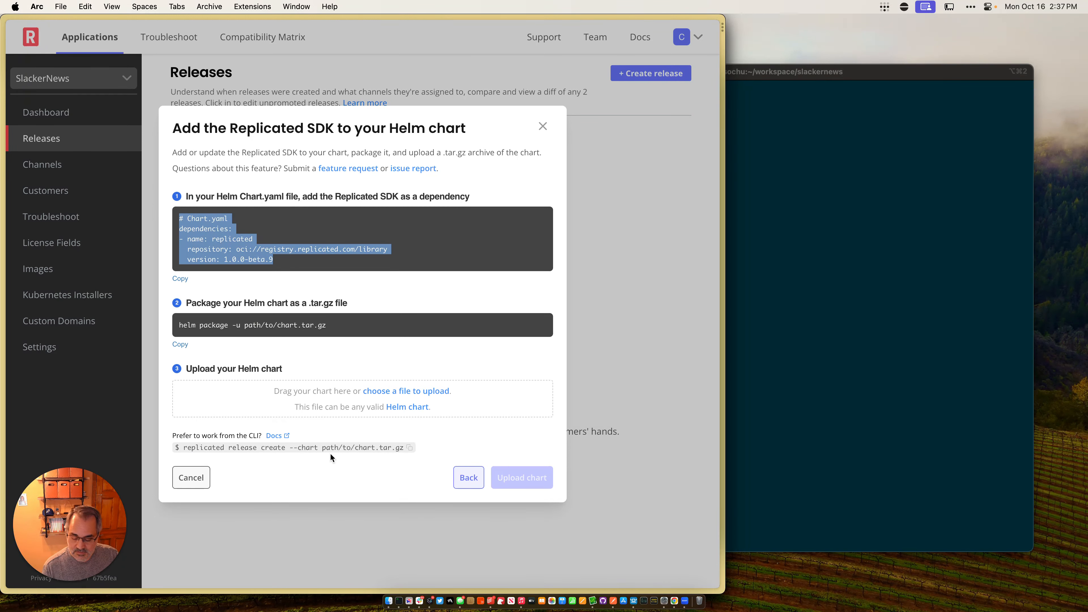
Step: Switch to VimR, paste the Replicated SDK dependency below the version line in chart/slackernews/Chart.yaml, and save the file
key("super+Tab")
key("super+Tab")
key("super+Tab")
key("super+Tab")
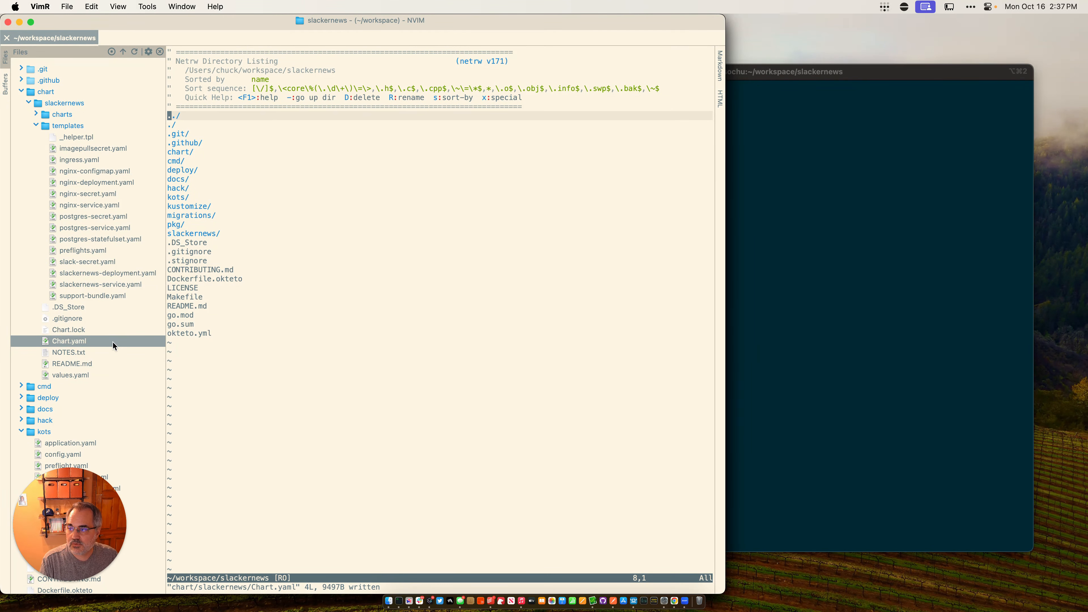
double_click(100, 341)
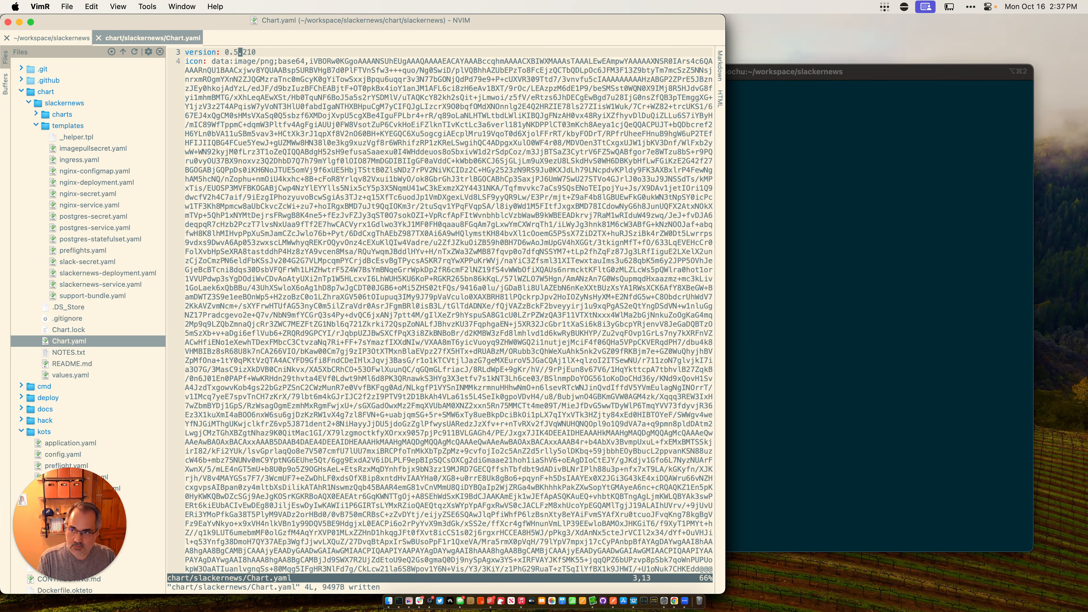
key("shift+o")
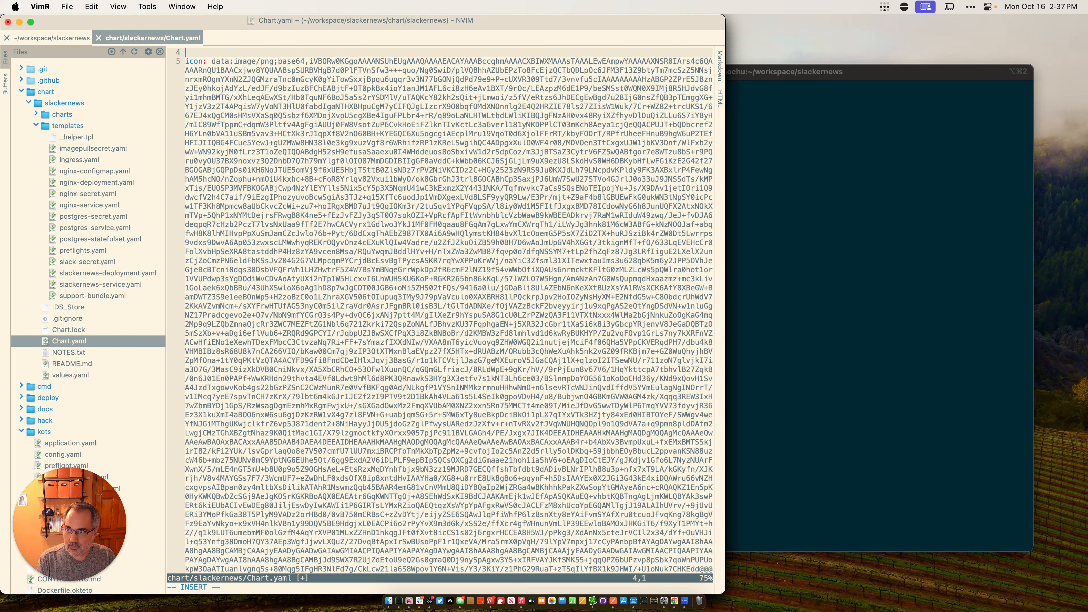
key("super+v")
key("Escape")
type(":w")
key("Return")
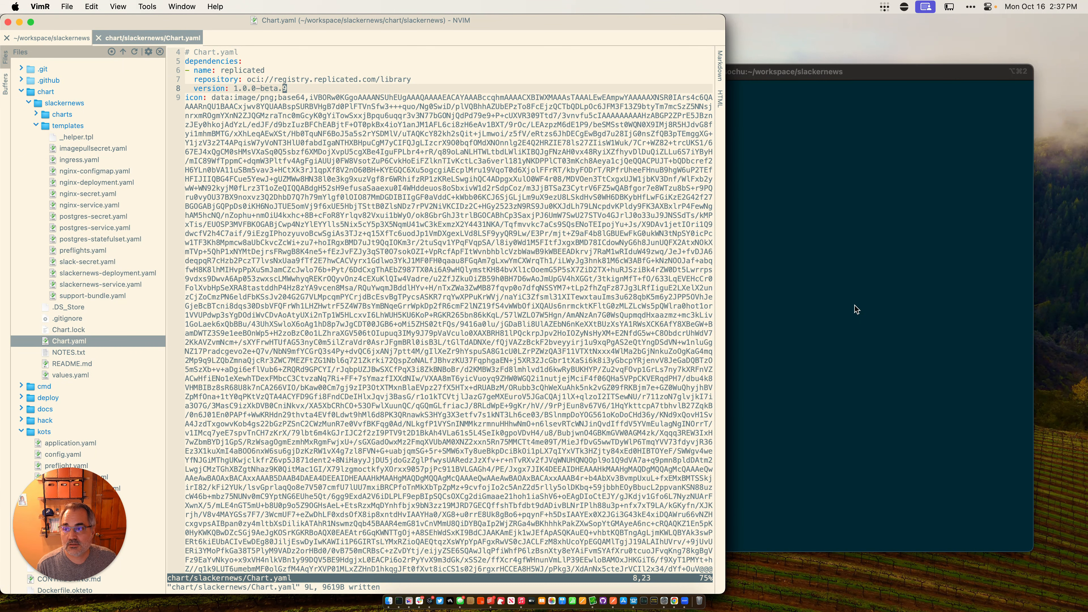
Step: Switch to iTerm2 and package the chart with helm package -u ./chart/slackernews
left_click(821, 297)
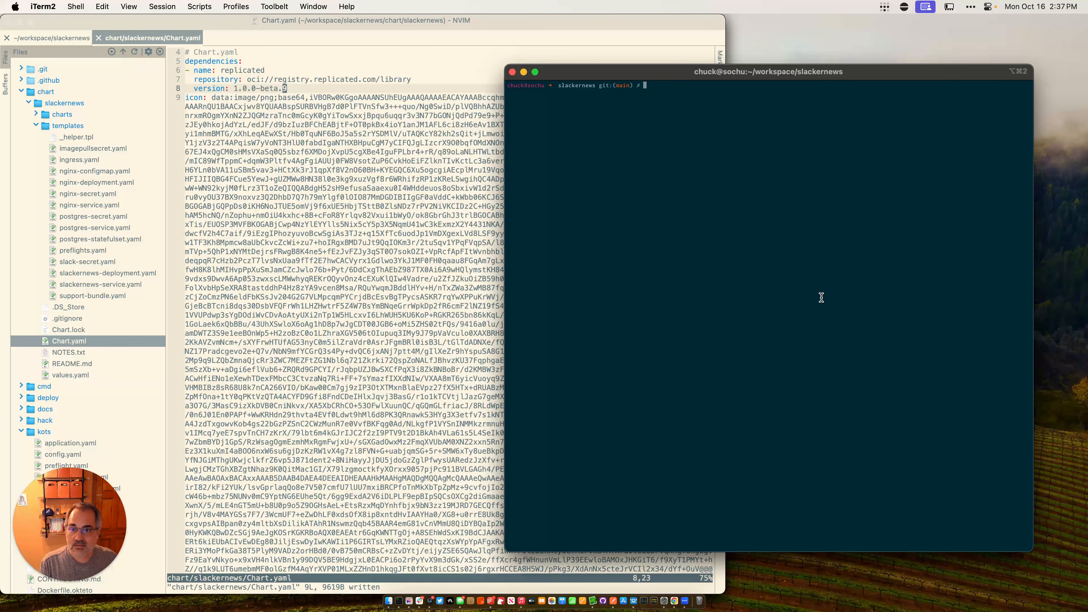
type("helm package")
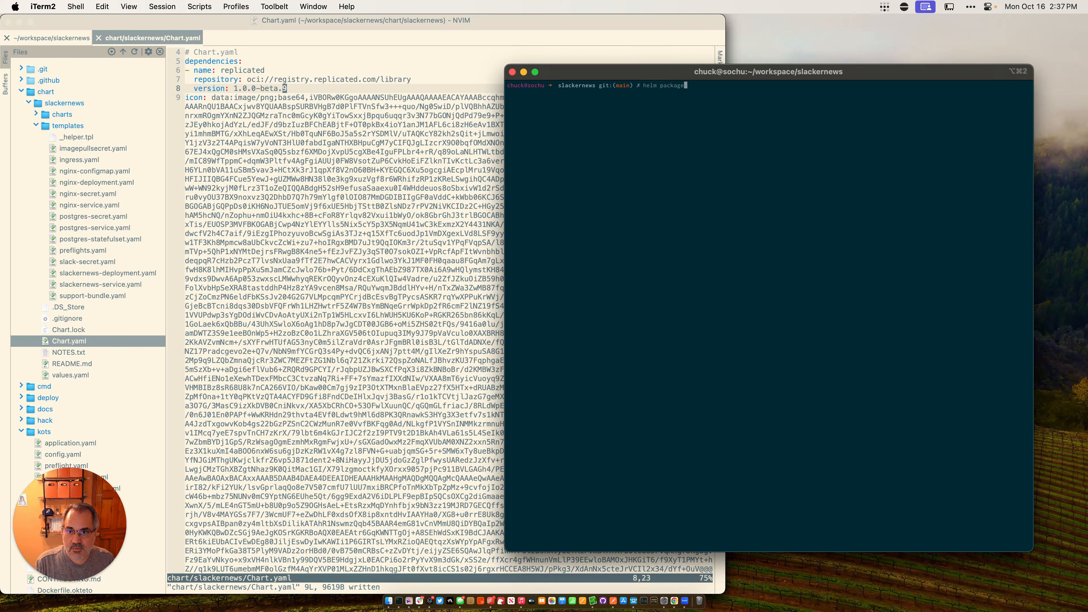
key("Up")
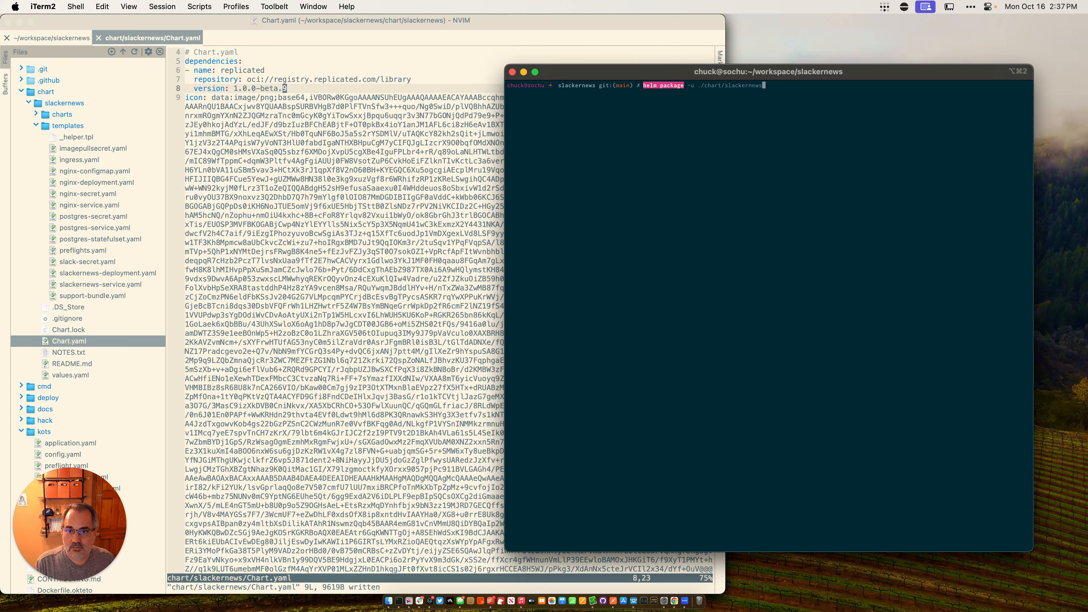
key("Return")
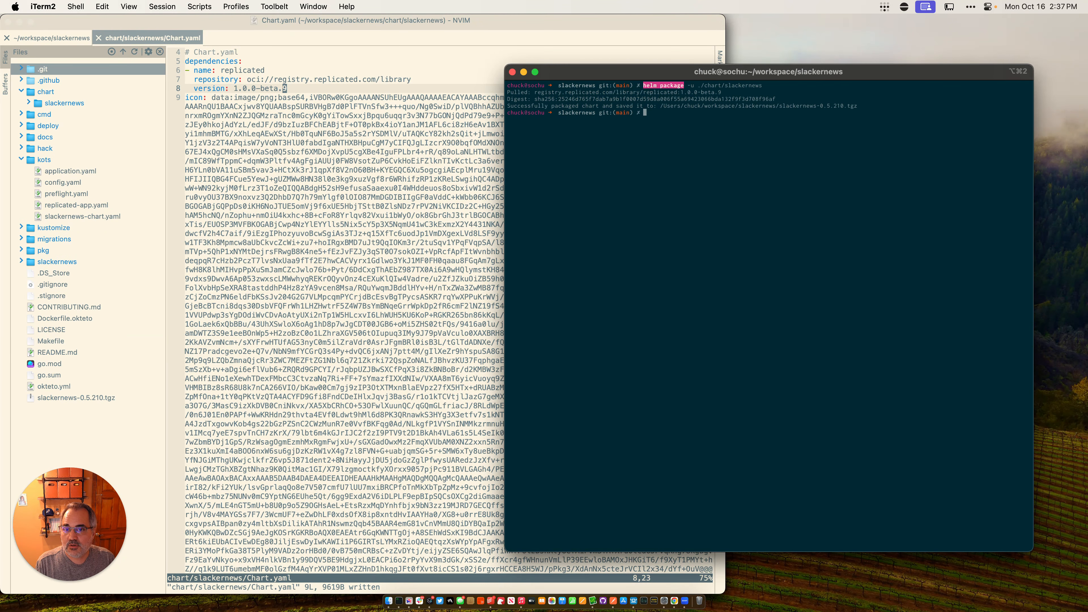
Step: Switch to Arc and upload the packaged chart slackernews-0.5.210.tgz from the slackernews folder as a new release
key("super+Tab")
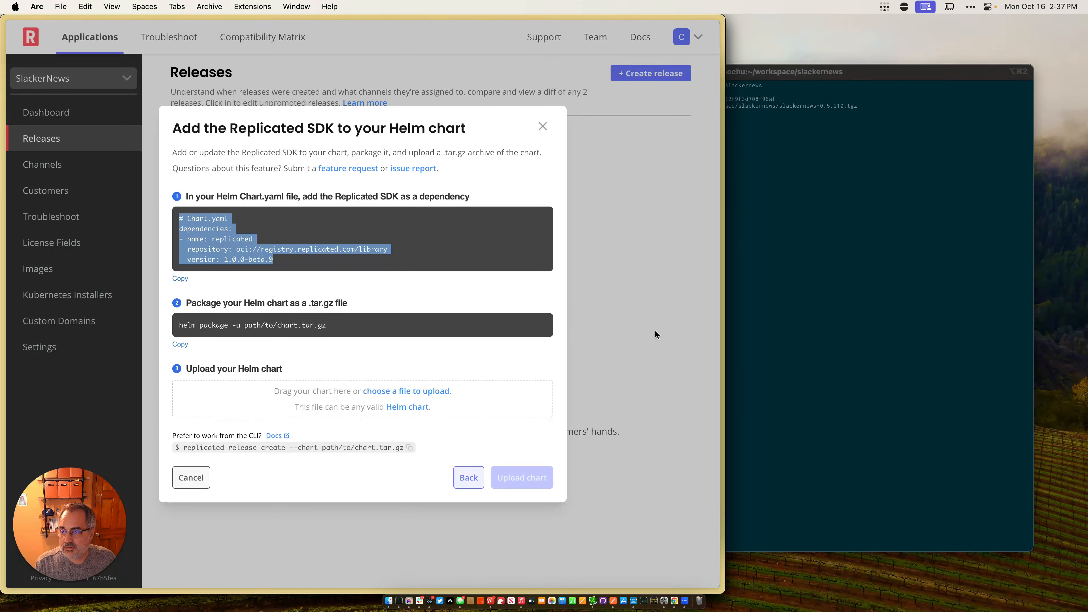
left_click(420, 391)
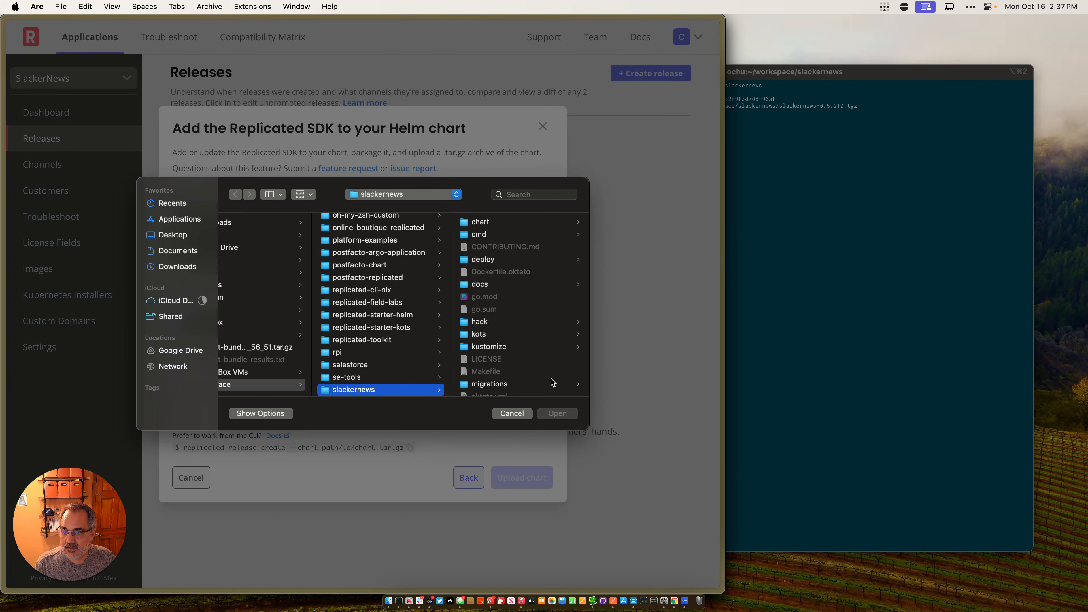
scroll(551, 382, "down", 1)
left_click(389, 367)
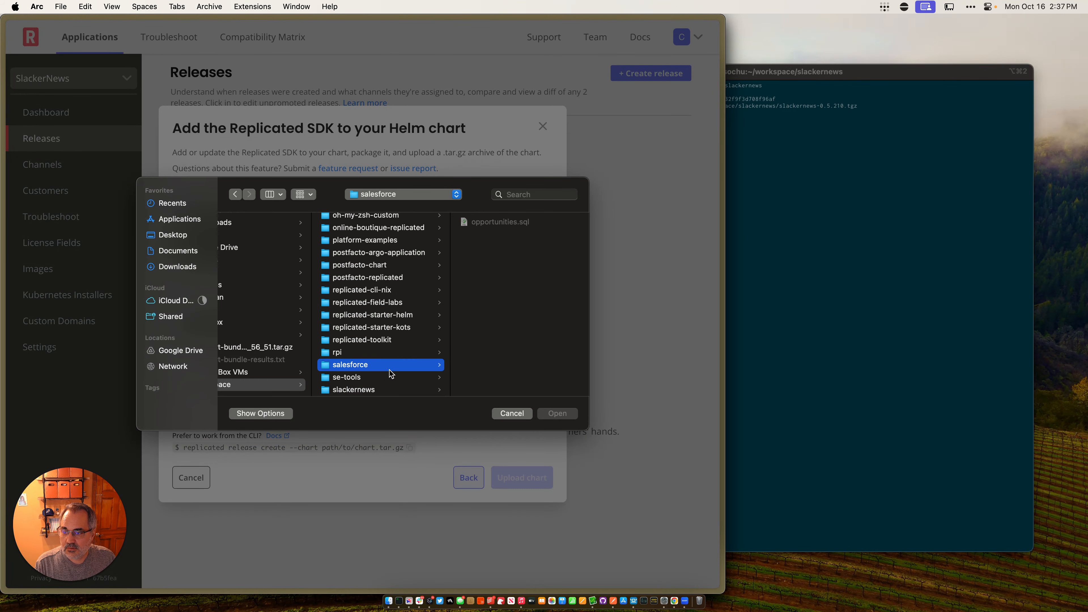
left_click(404, 389)
scroll(521, 391, "down", 3)
left_click(521, 388)
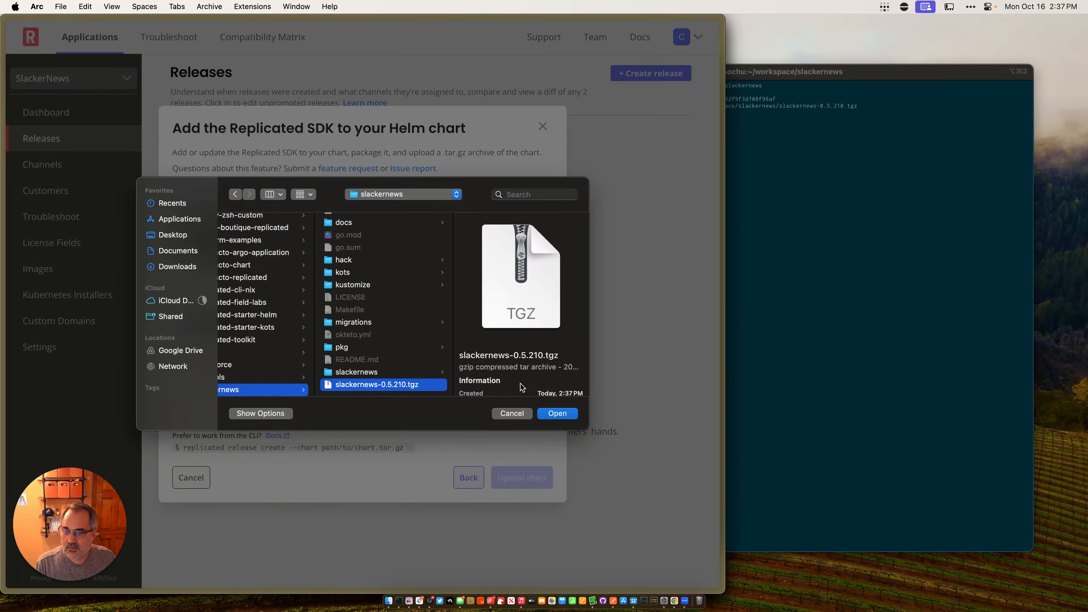
key("Return")
left_click(524, 468)
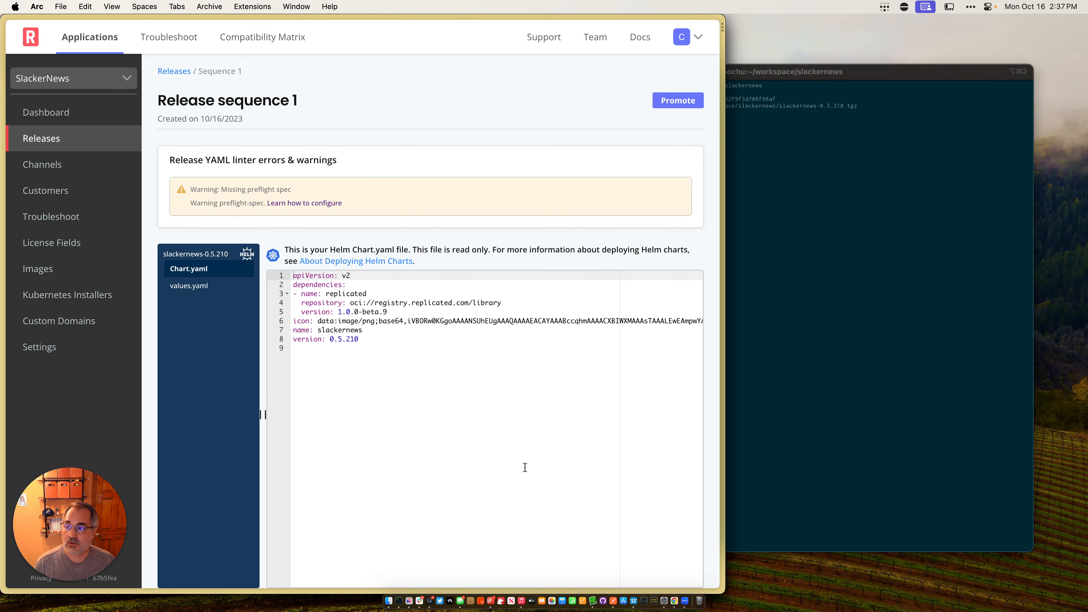
Step: Promote the release to the Stable, Beta and Unstable channels with version label 0.5.210
left_click(683, 102)
left_click(176, 187)
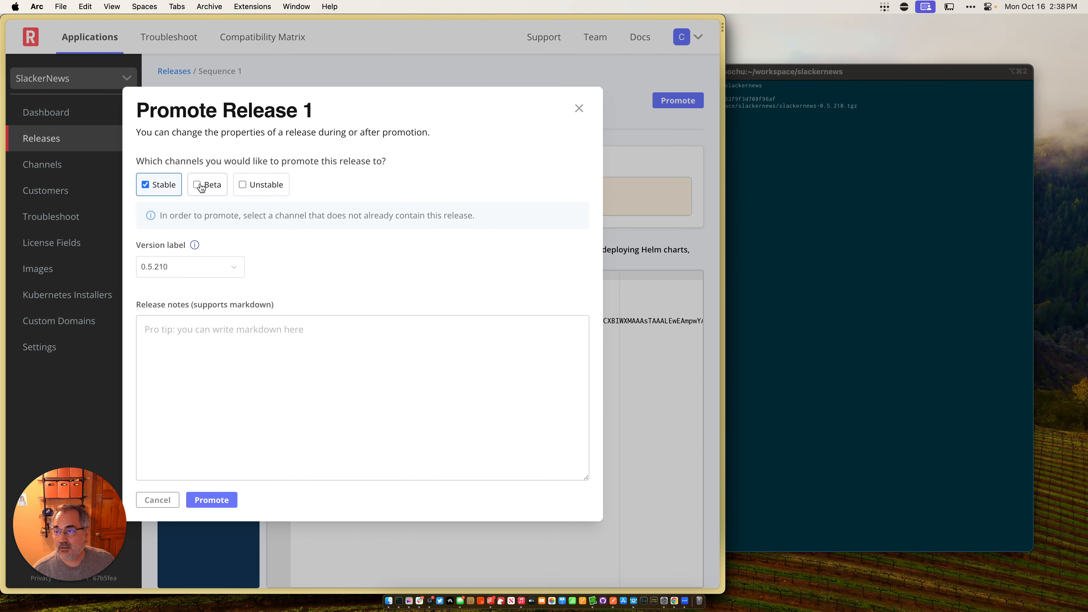
left_click(199, 185)
left_click(265, 186)
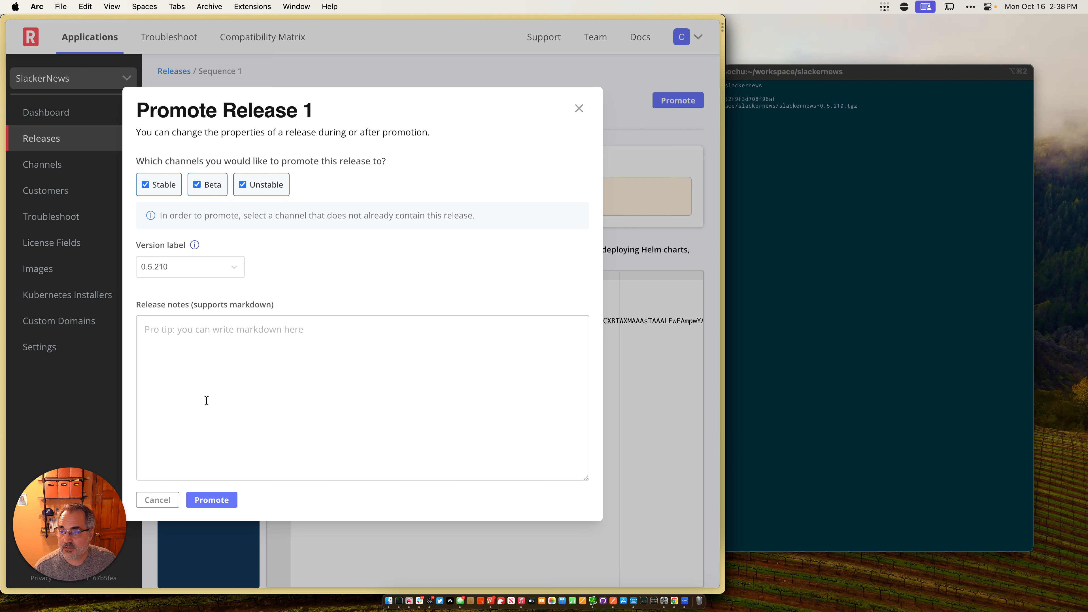
left_click(211, 500)
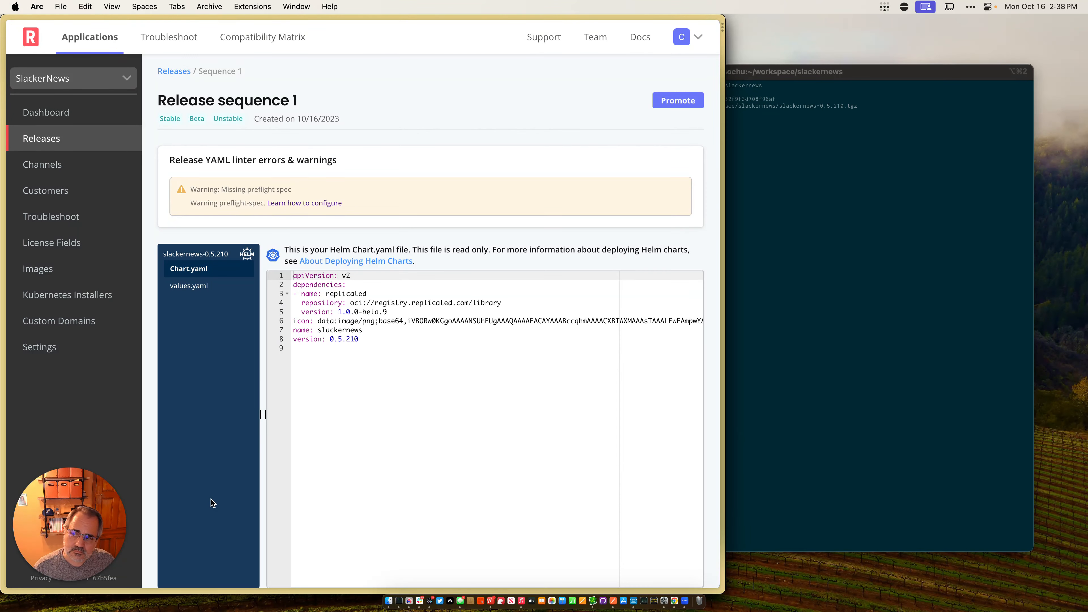
Step: Start a new customer named Eppla, assign it to the Stable channel and enter the customer's email
left_click(77, 189)
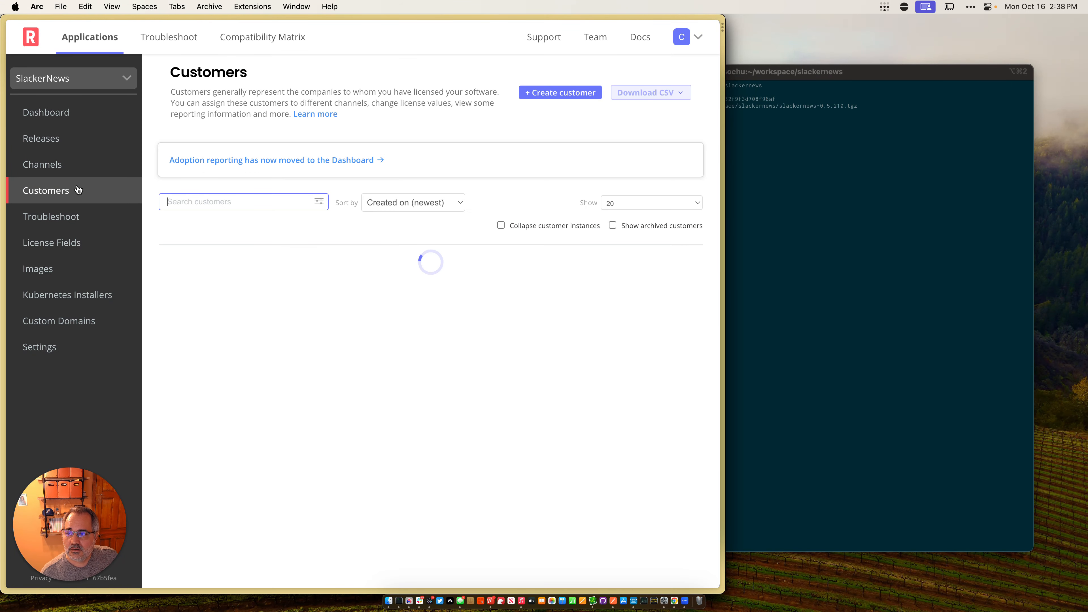
left_click(554, 92)
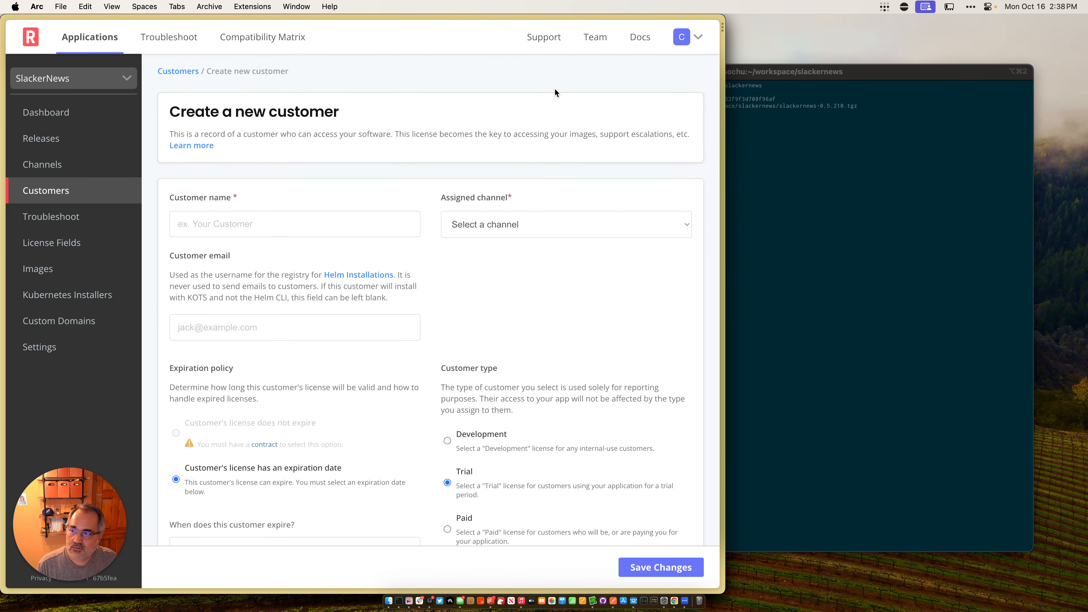
left_click(331, 224)
type("Eppla")
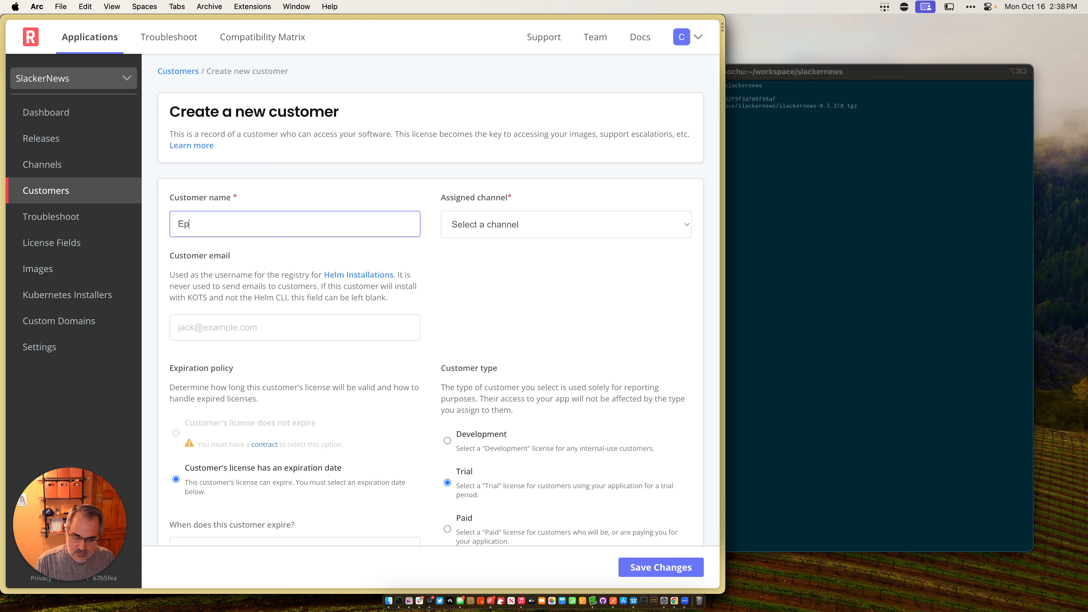
left_click(498, 224)
left_click(479, 235)
left_click(244, 325)
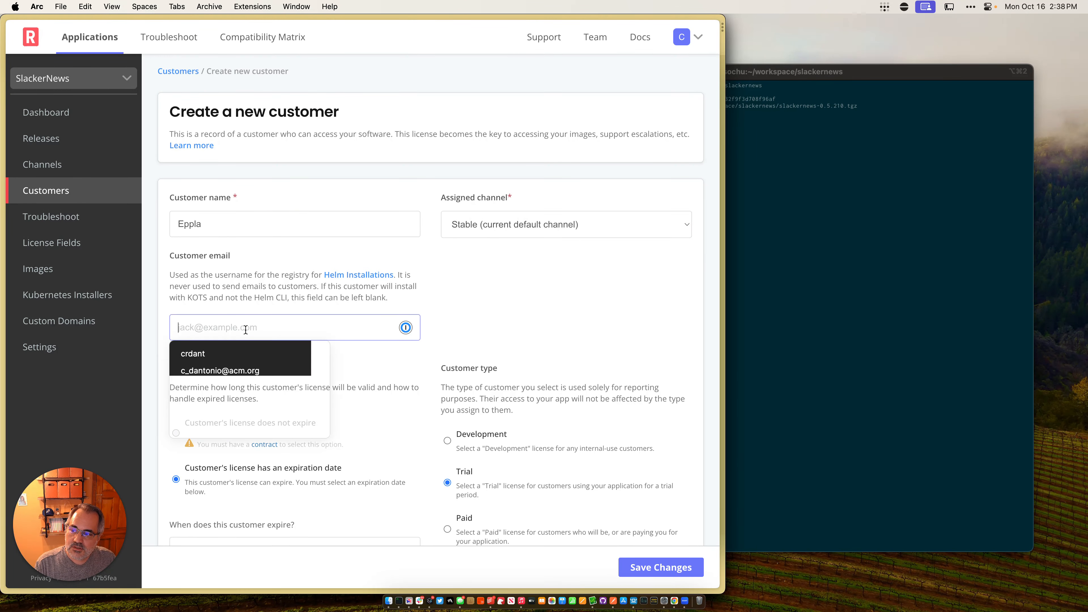
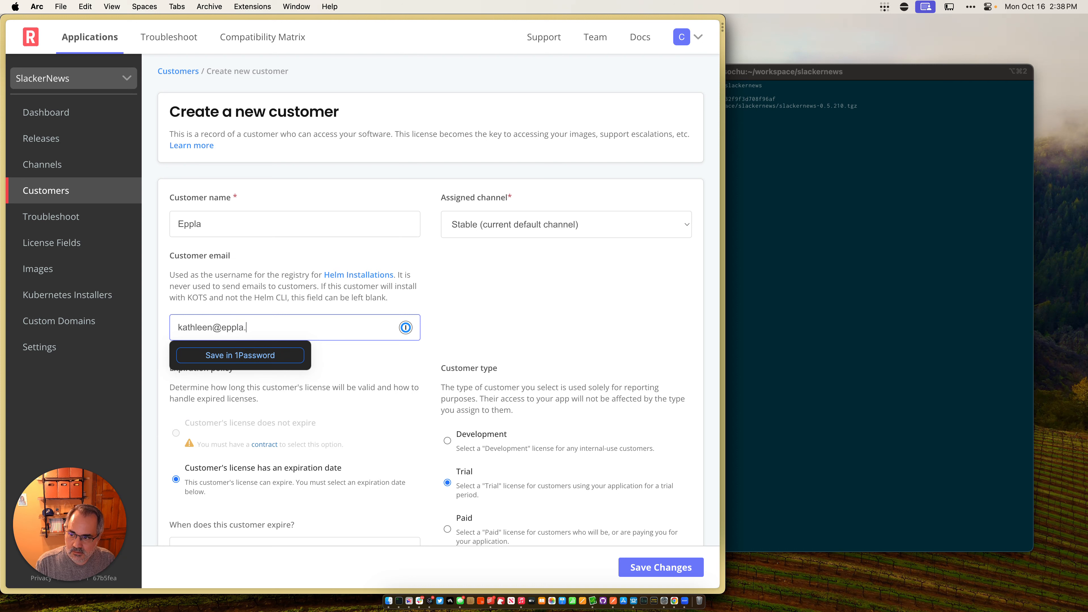
key("shift+Tab")
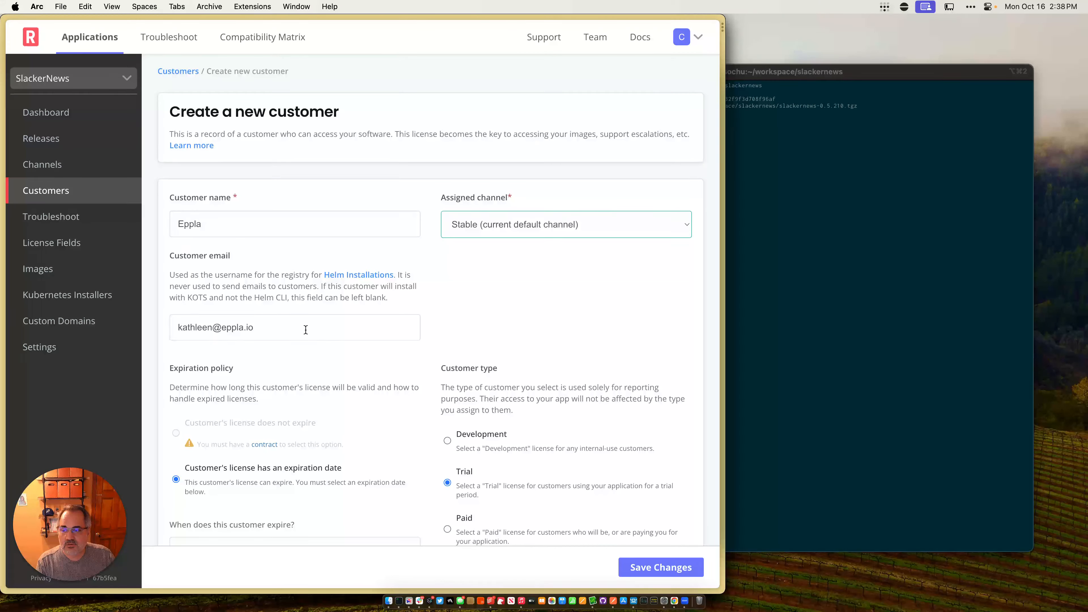
Step: Set the customer type to Paid and save the new customer
scroll(359, 366, "down", 5)
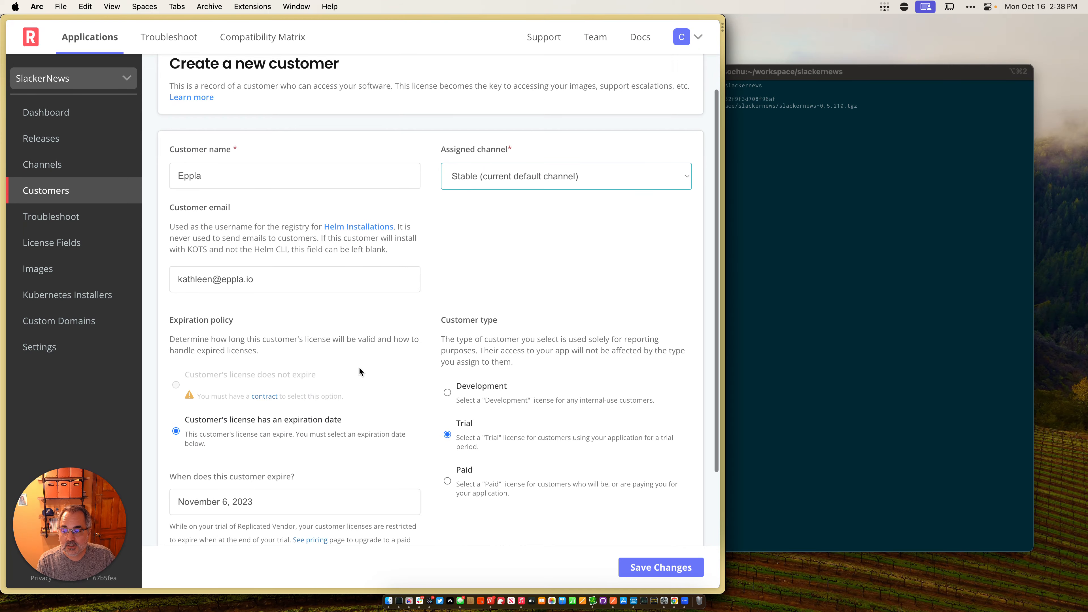
left_click(448, 408)
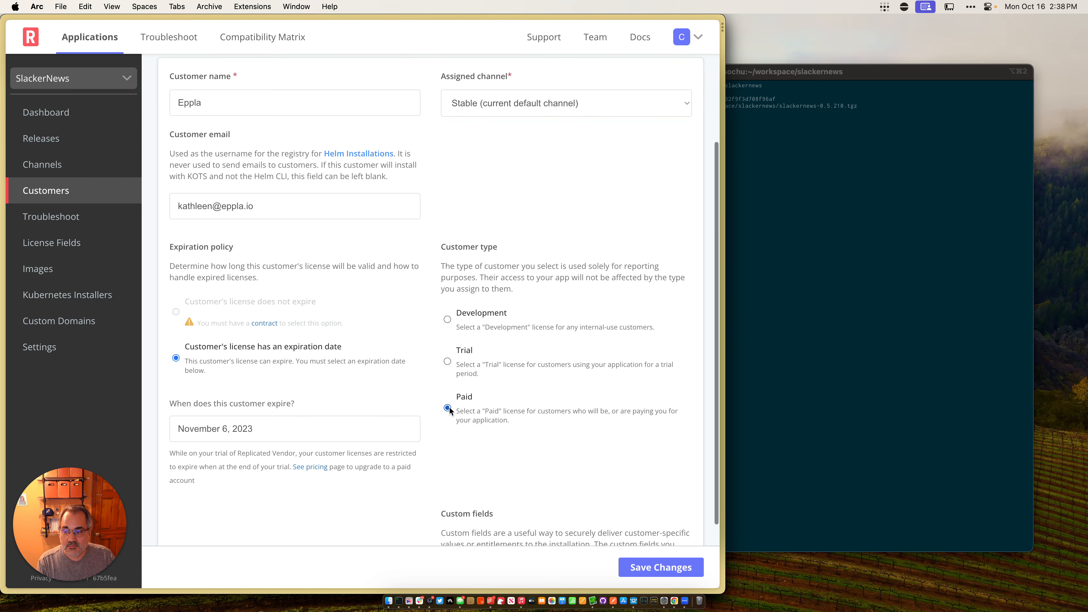
scroll(449, 410, "down", 3)
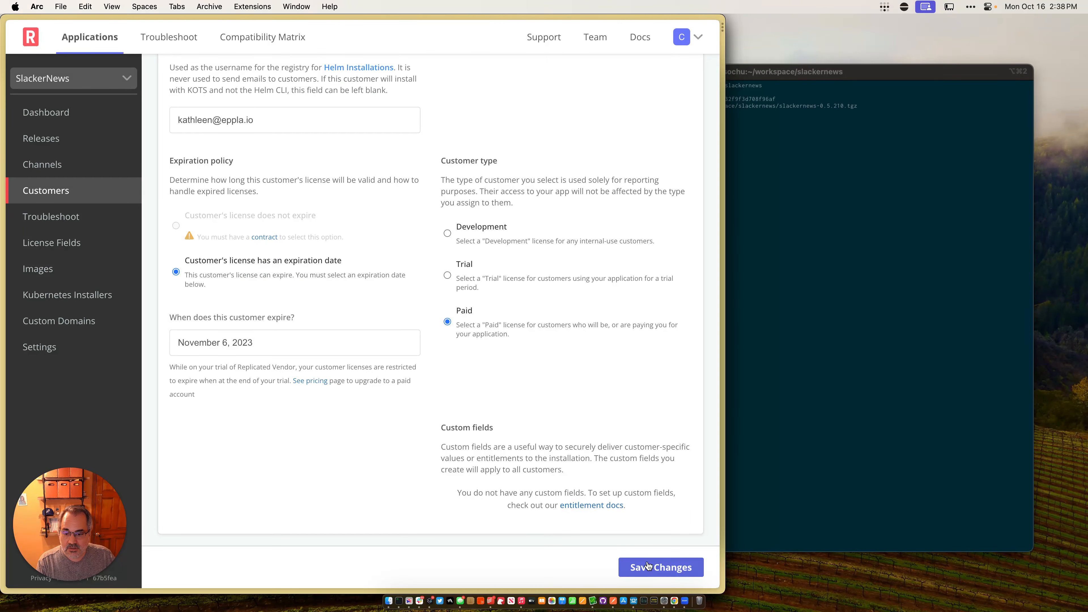
left_click(658, 567)
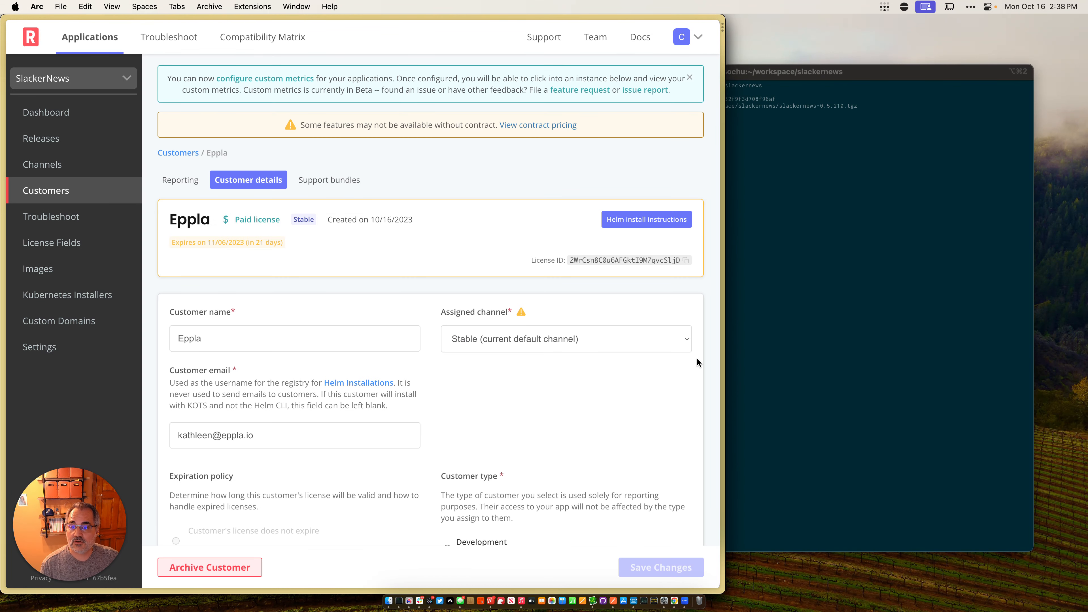
Step: Copy the login and install commands from Eppla's Helm install instructions, then run helm registry login with the customer's email and password in iTerm2's Customer Terminal
left_click(648, 220)
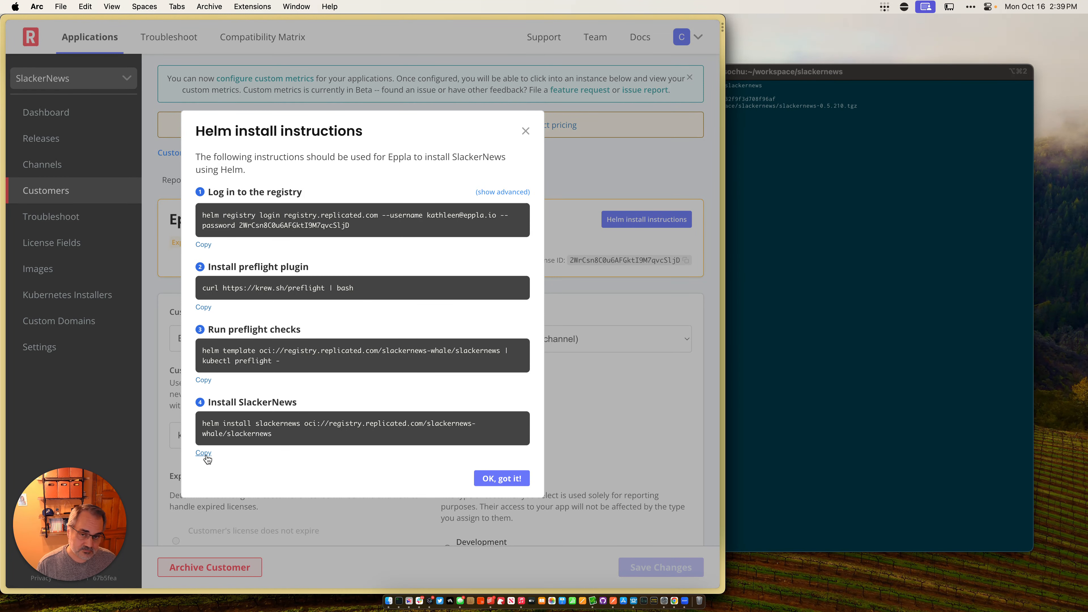
key("ctrl+Right")
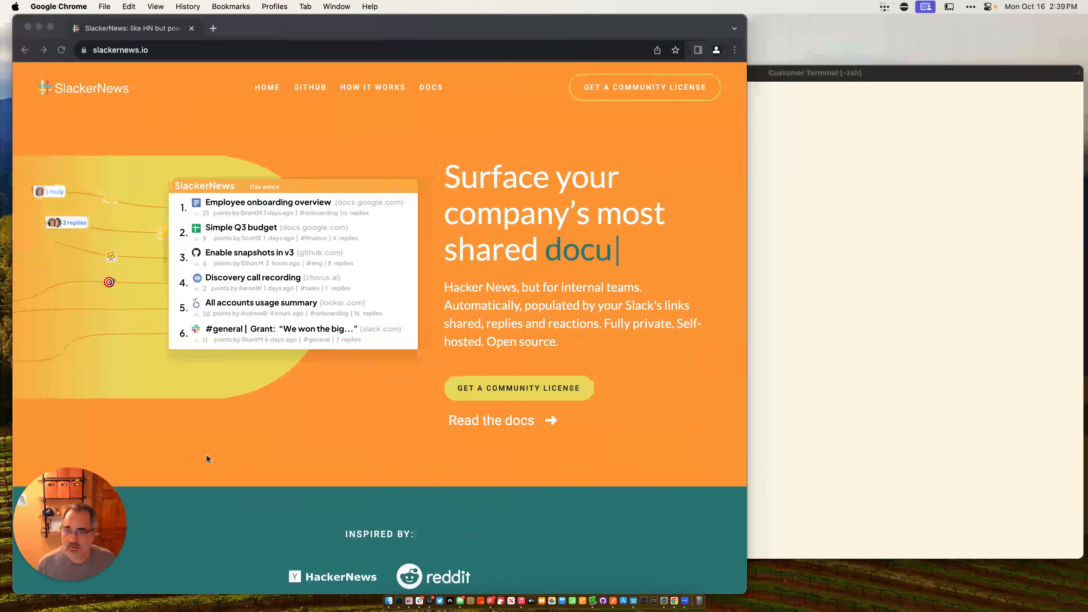
left_click(798, 277)
key("shift+super+v")
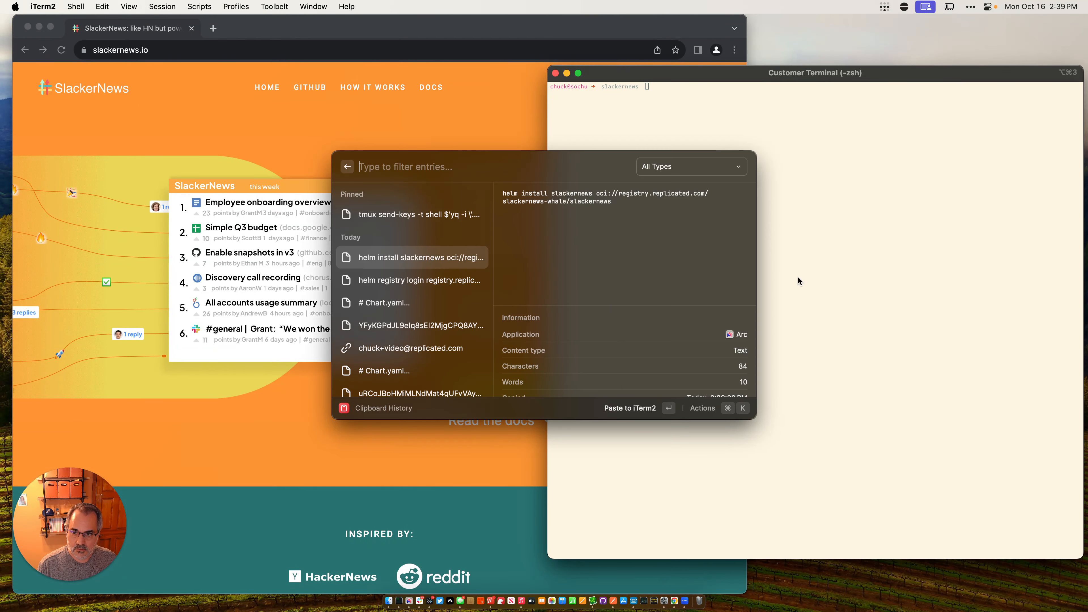
key("Down")
key("Return")
key("Return")
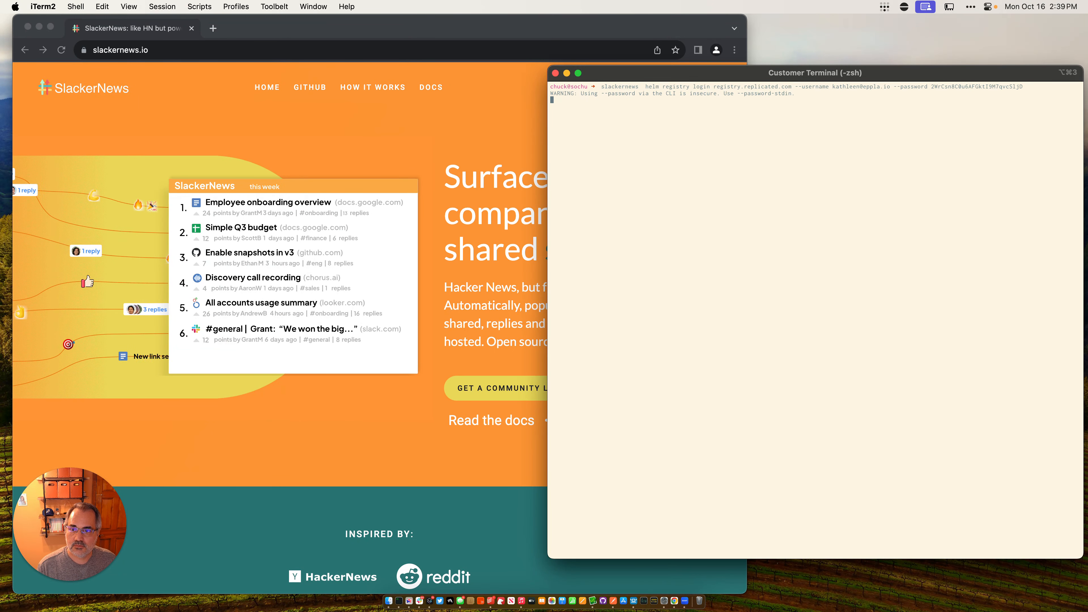
Step: Run helm install slackernews oci://registry.replicated.com/slackernews-whale/slackernews --values install-values.yaml in the customer terminal
key("shift+super+v")
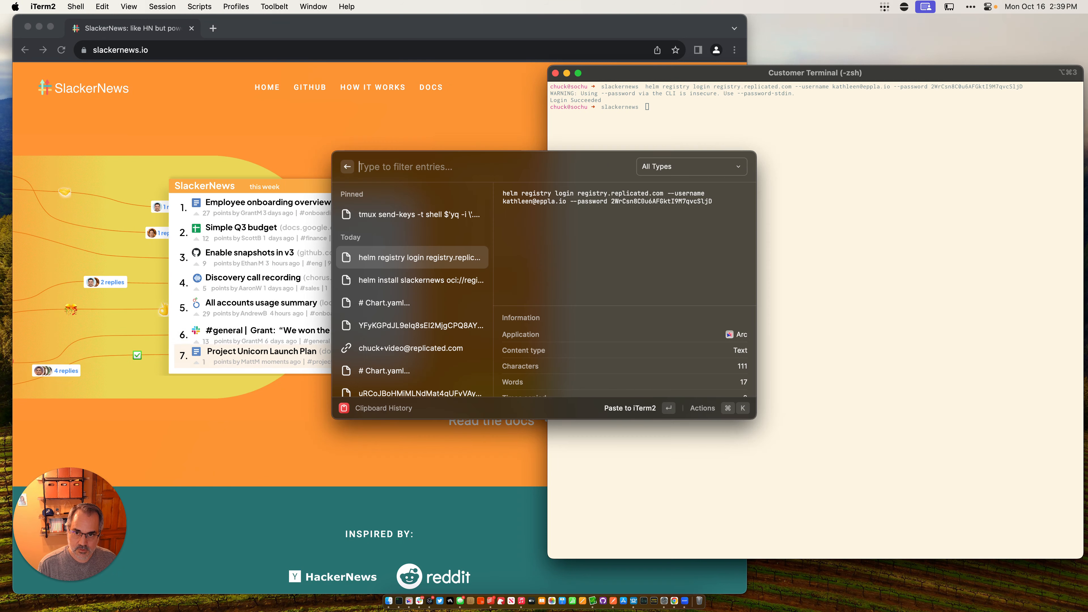
key("Down")
key("Return")
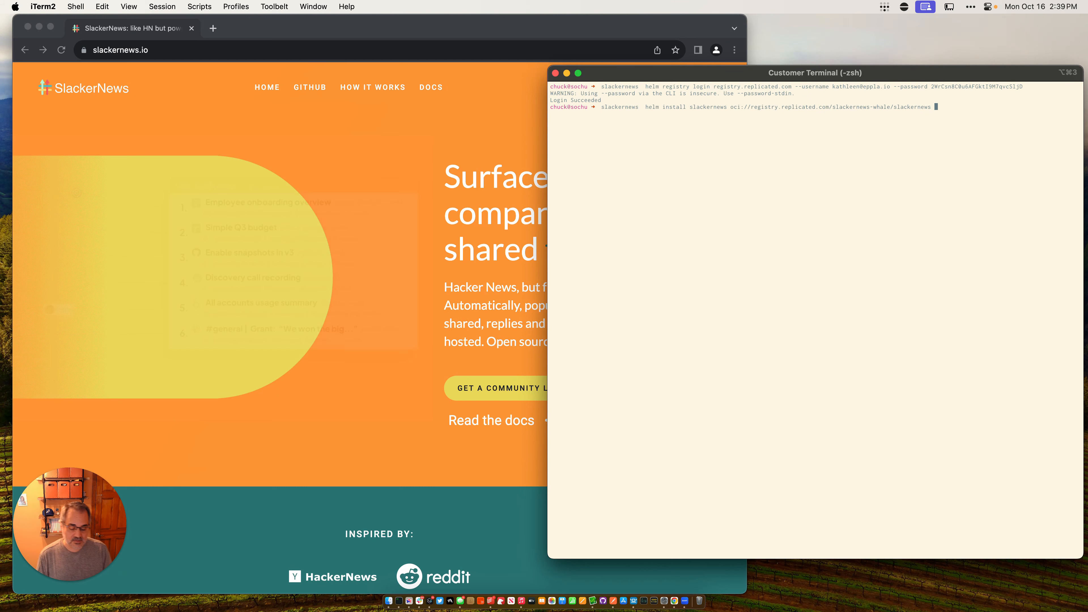
type("--oi")
key("BackSpace")
key("BackSpace")
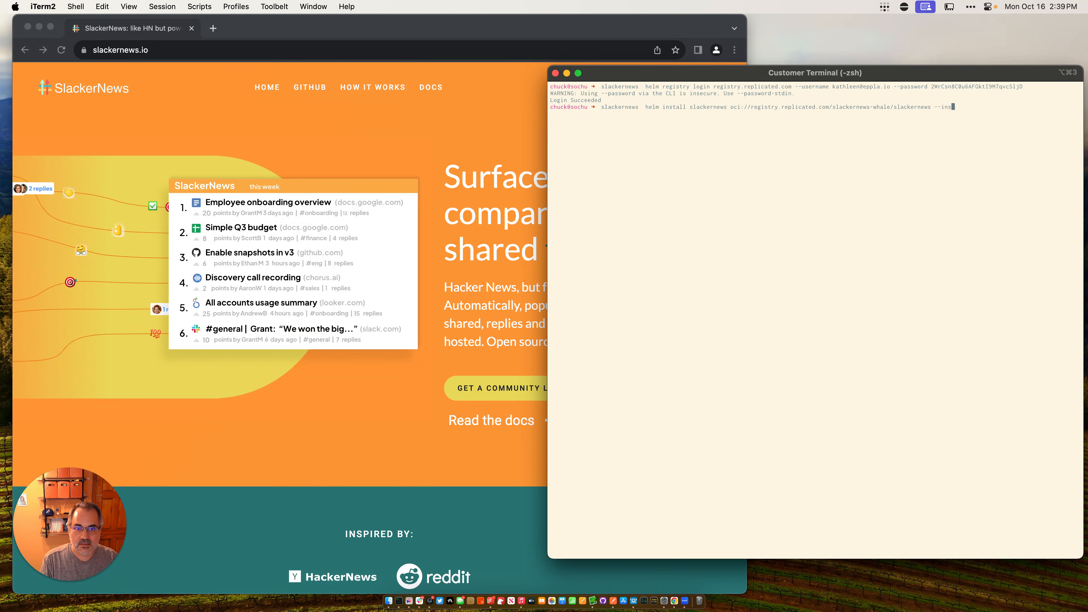
type("install")
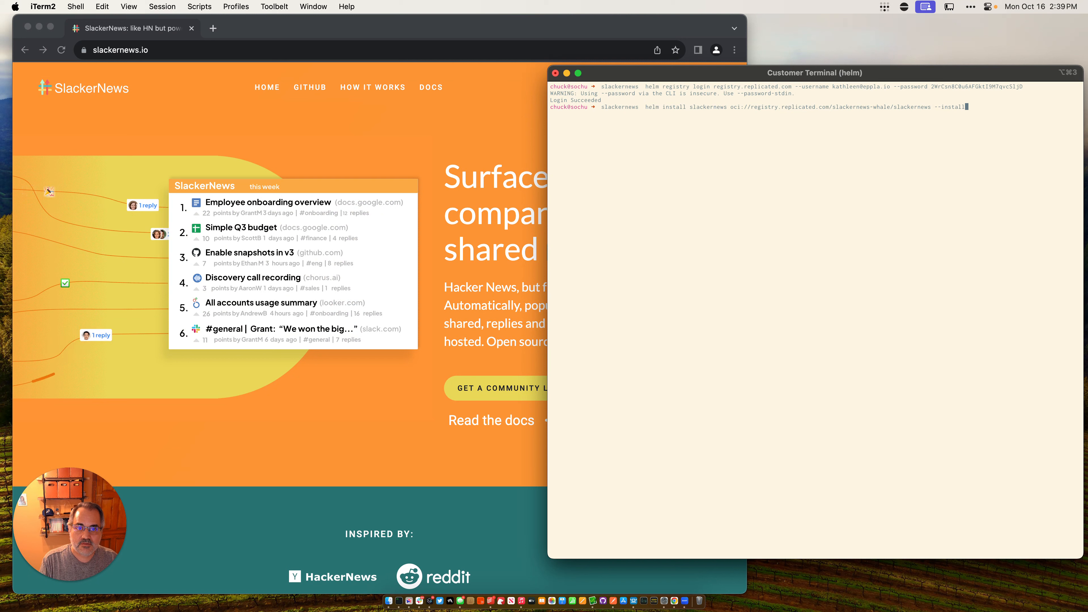
key("Up")
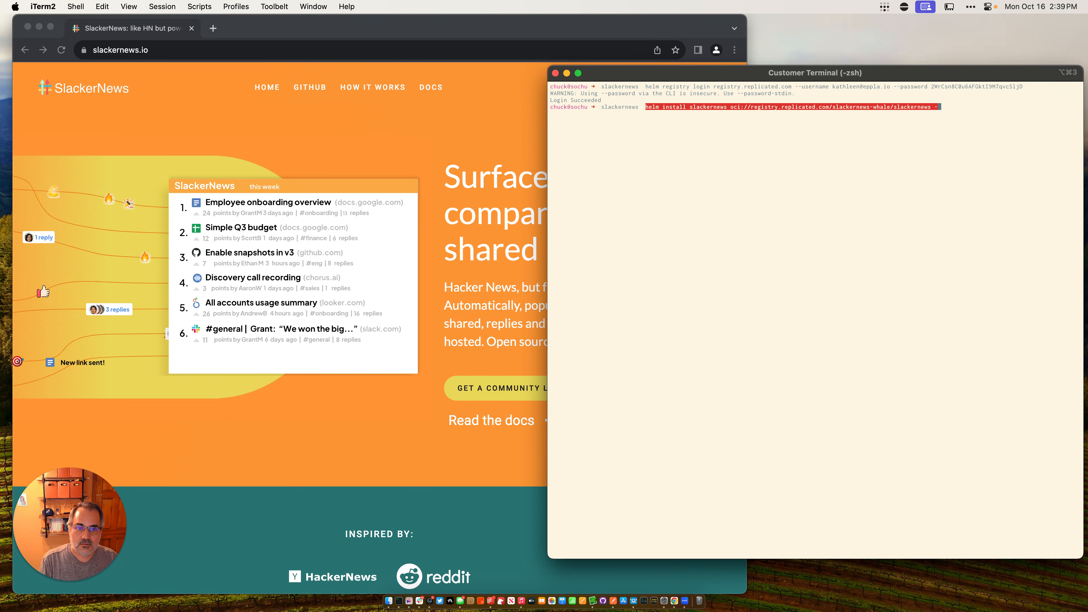
key("BackSpace")
key("BackSpace")
key("BackSpace")
key("BackSpace")
key("BackSpace")
key("BackSpace")
key("BackSpace")
type("values in")
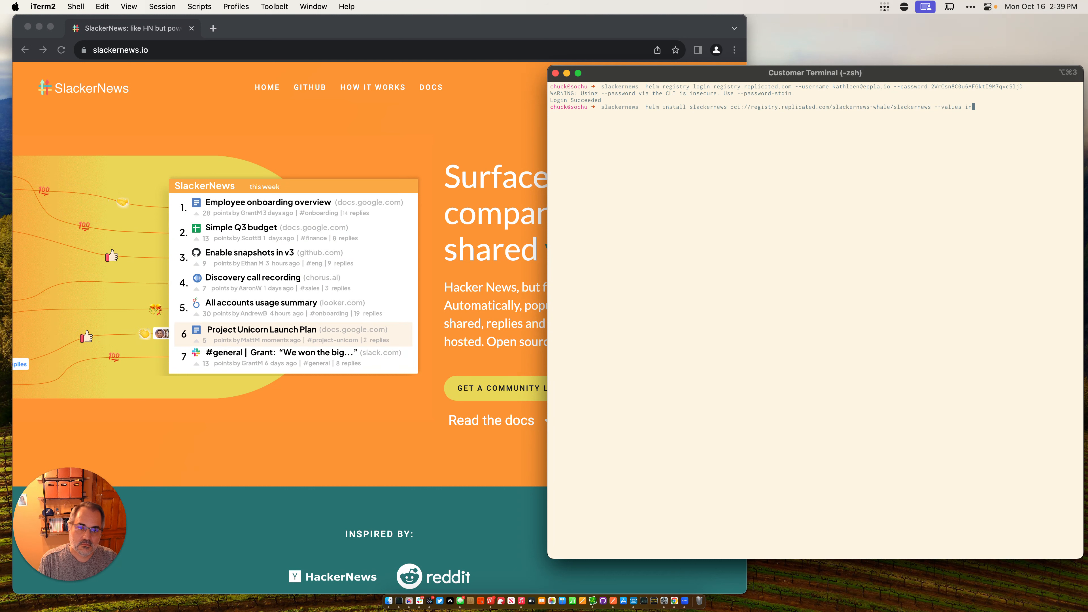
type("stall-values.yaml")
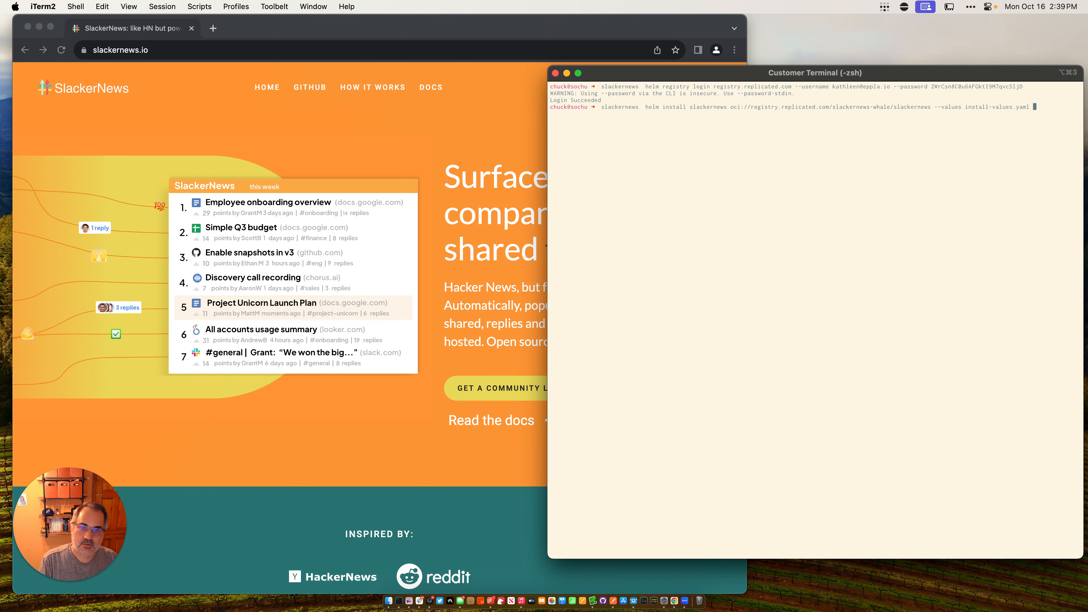
key("Return")
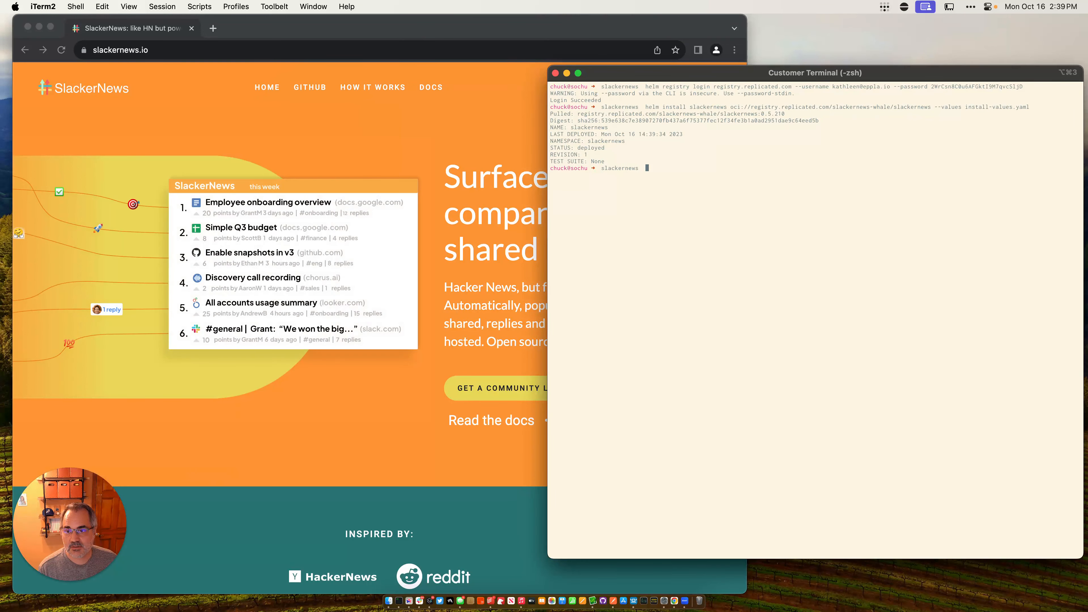
Step: Switch back to Arc, close the install instructions and open the active instance's details from Eppla's reporting
key("ctrl+Left")
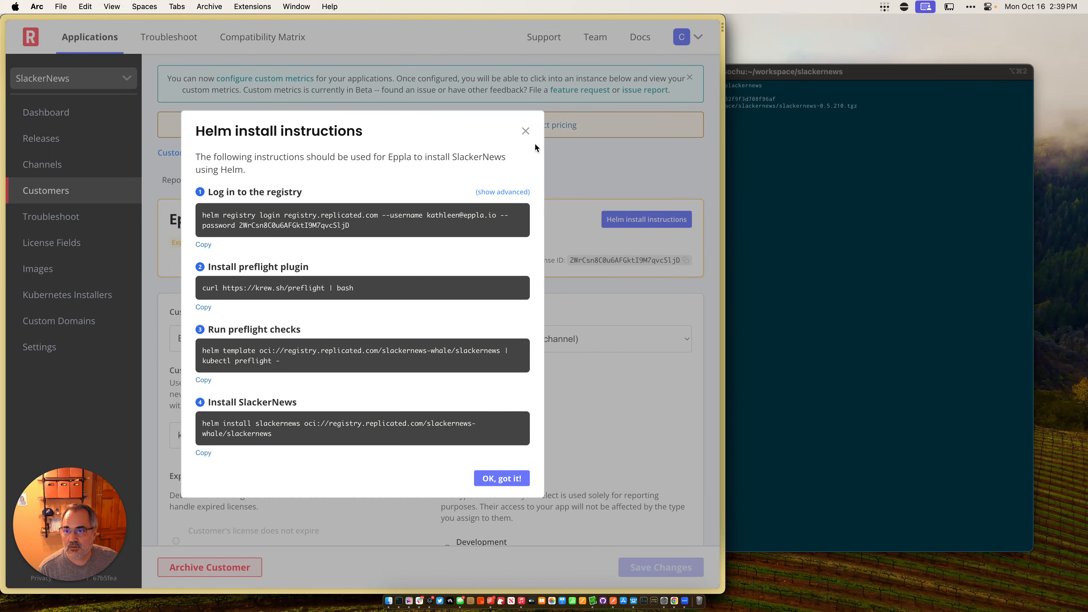
left_click(526, 131)
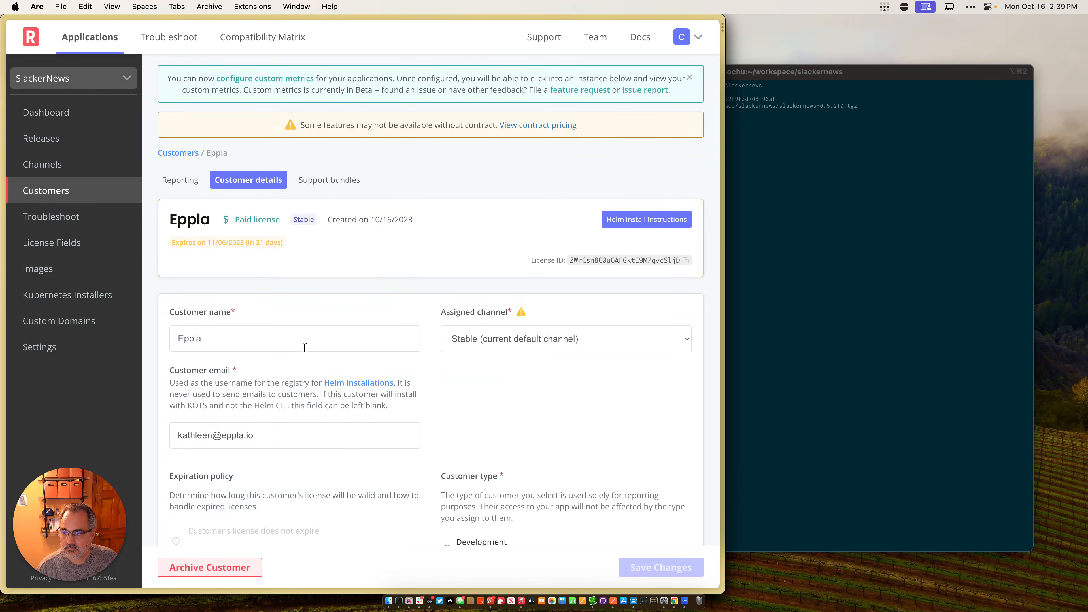
scroll(304, 348, "down", 4)
scroll(304, 347, "up", 4)
left_click(182, 180)
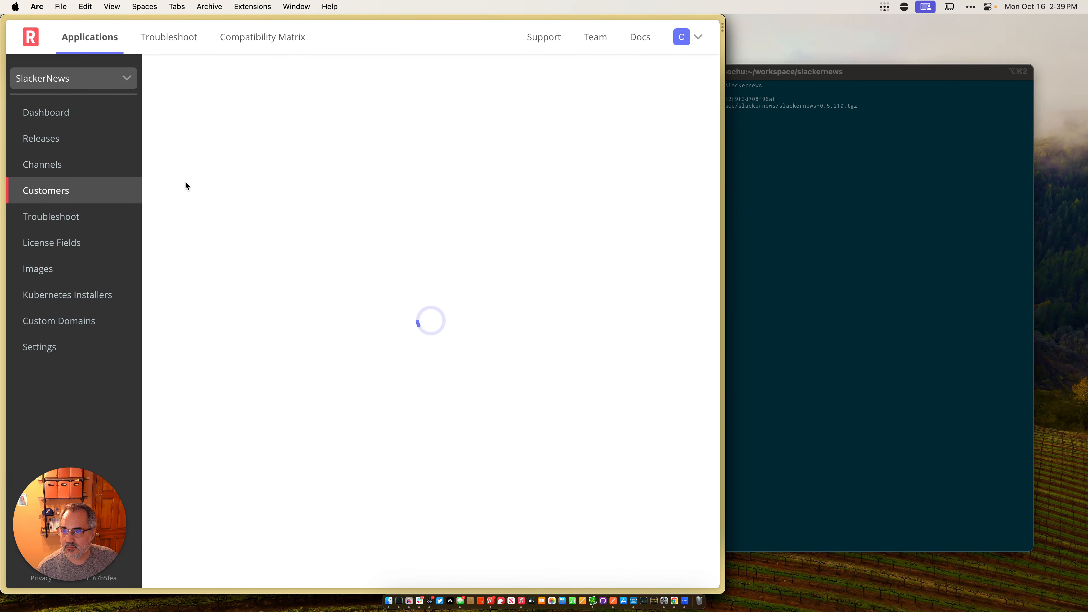
scroll(482, 416, "down", 1)
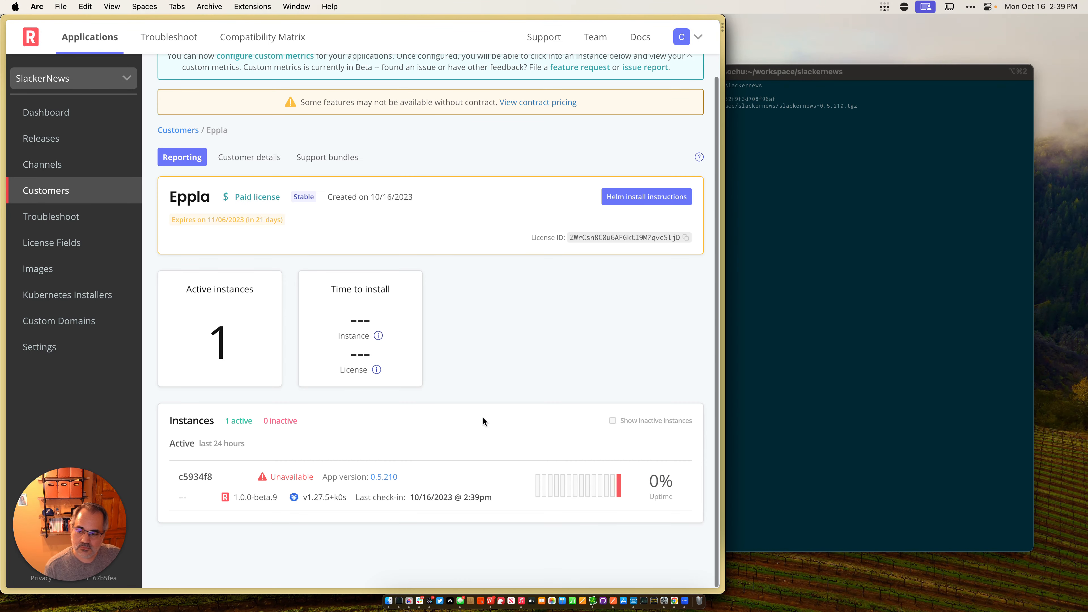
left_click(428, 477)
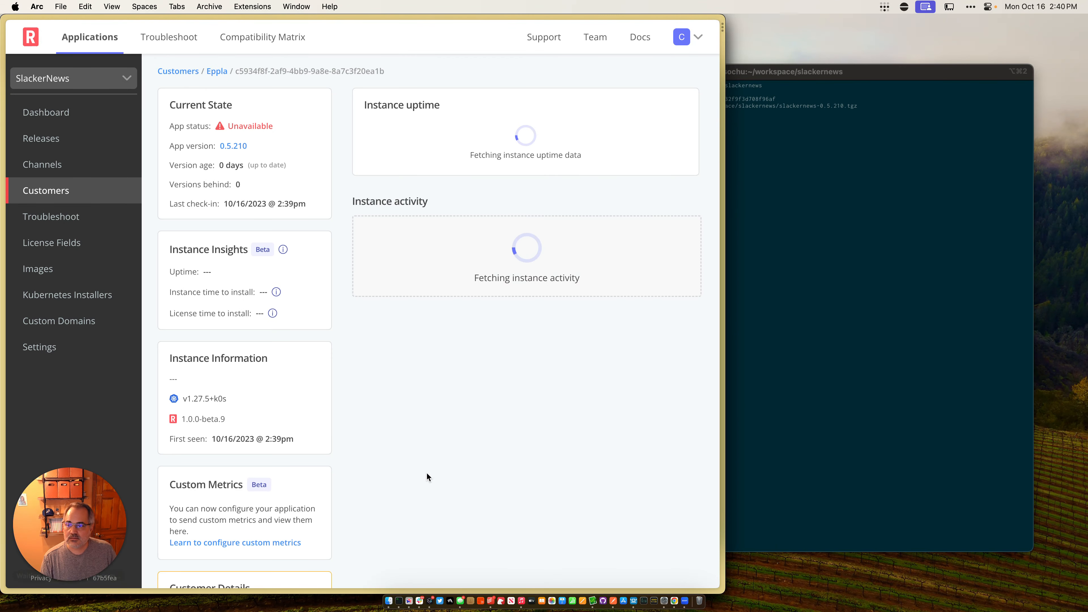